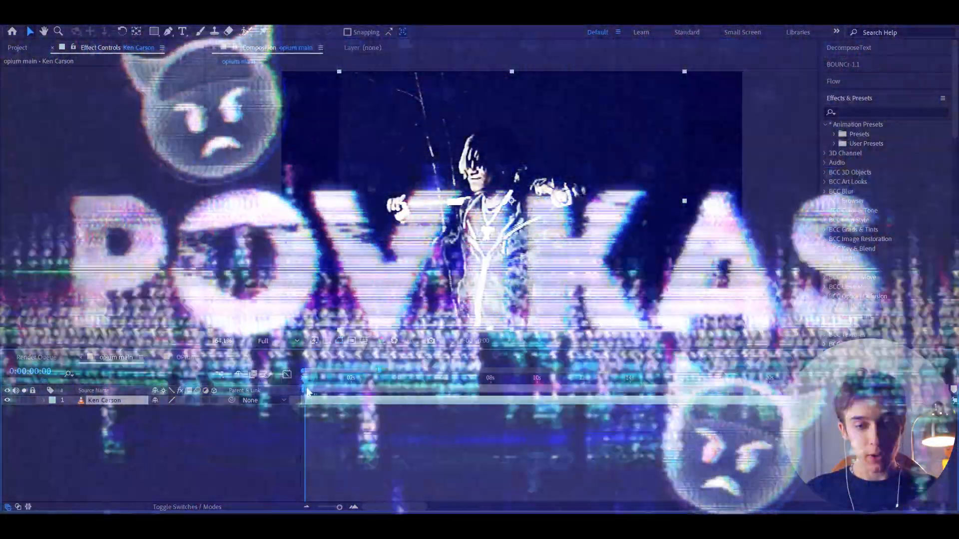
# Create an adjustment layer above the Ken Carson footage and apply the Motion Tile effect to it
pyautogui.moveTo(308, 388)
pyautogui.mouseDown()
pyautogui.moveTo(334, 383)
pyautogui.moveTo(304, 382)
pyautogui.mouseUp()
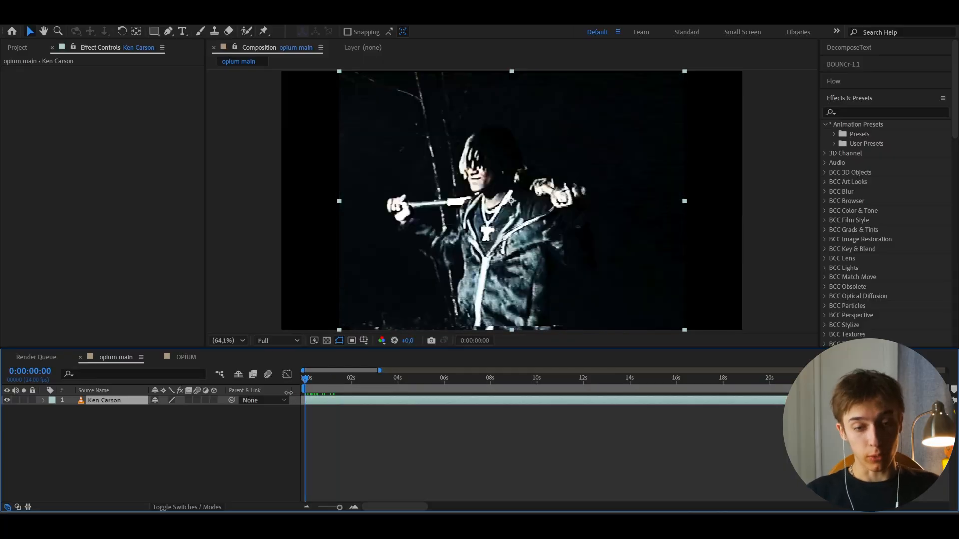
pyautogui.hotkey('ctrl', 'alt', 'y')
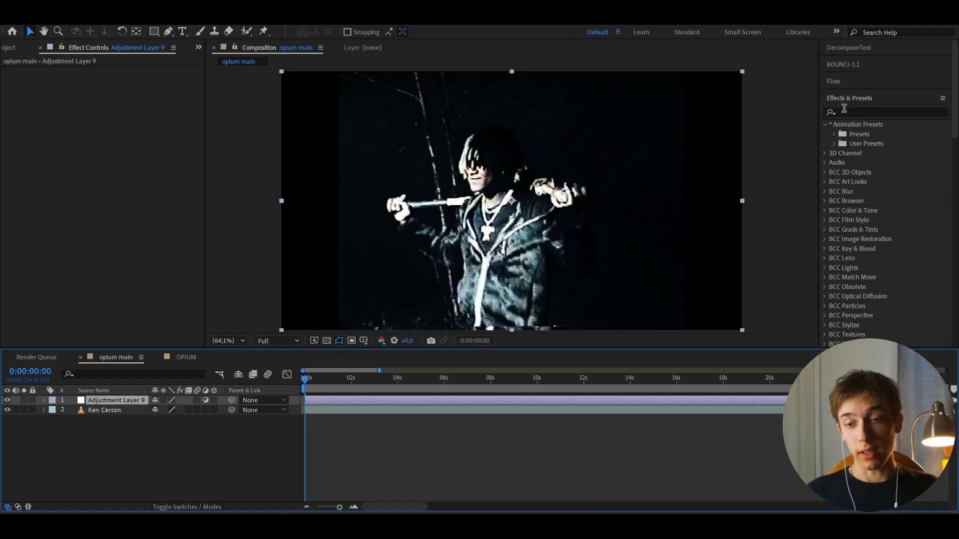
pyautogui.click(852, 112)
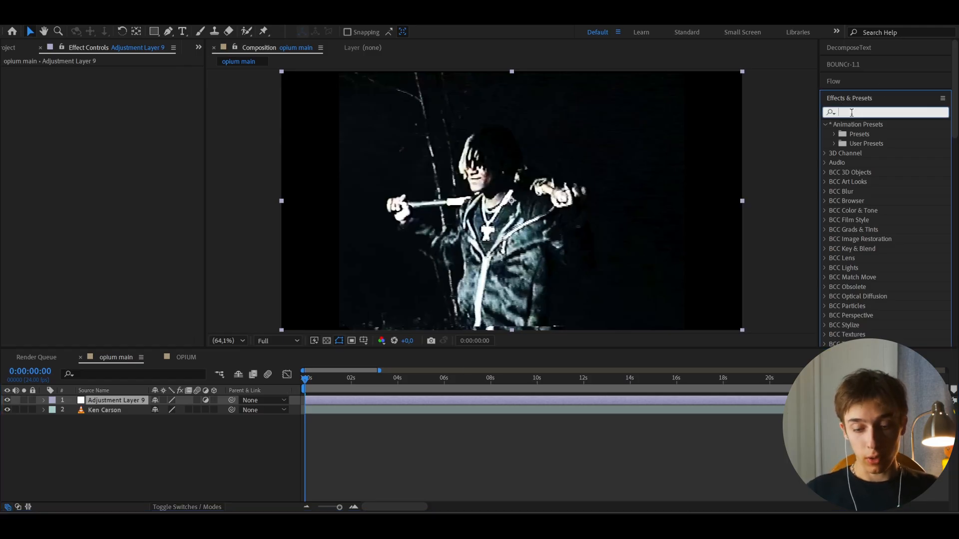
pyautogui.write('motion tile')
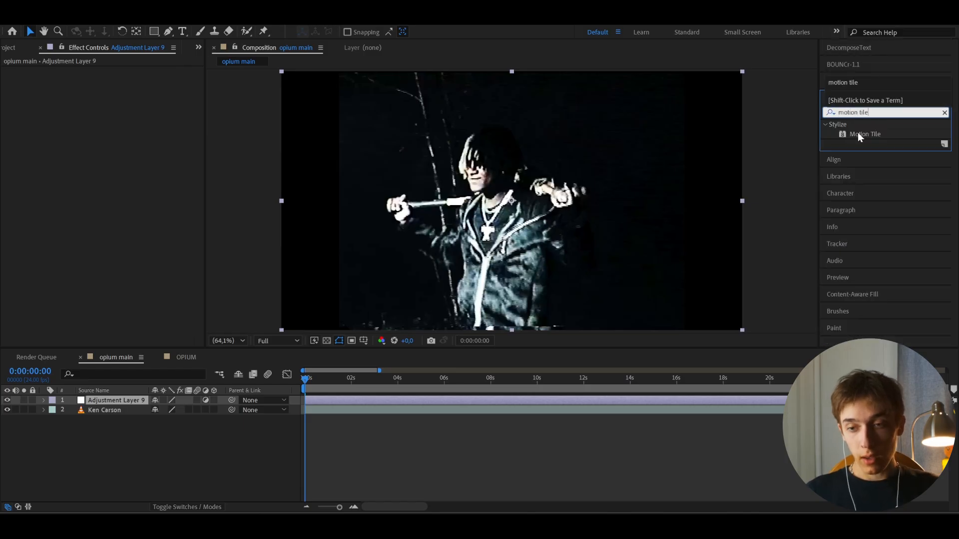
pyautogui.click(860, 136)
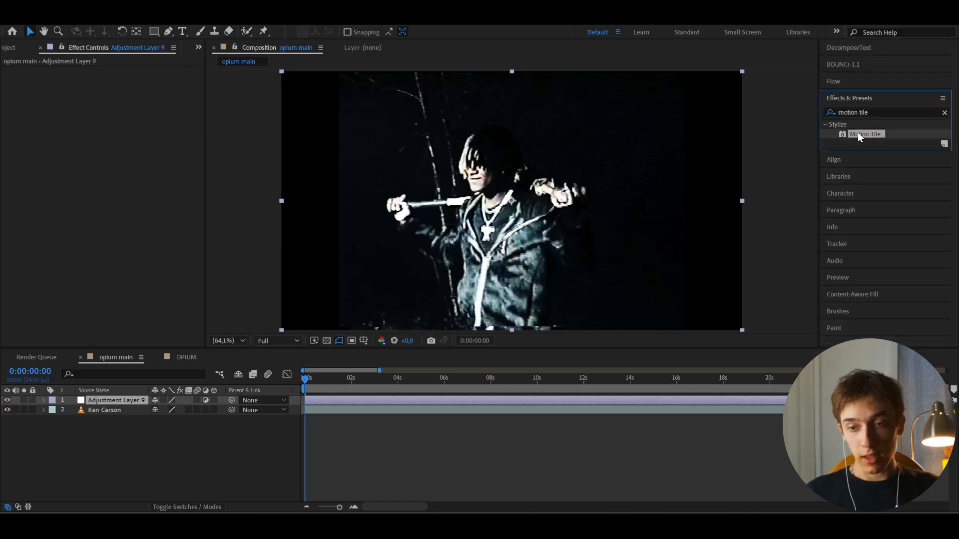
pyautogui.moveTo(852, 133); pyautogui.dragTo(411, 403)
# Set the Motion Tile output width to 73
pyautogui.click(119, 109)
pyautogui.write('7')
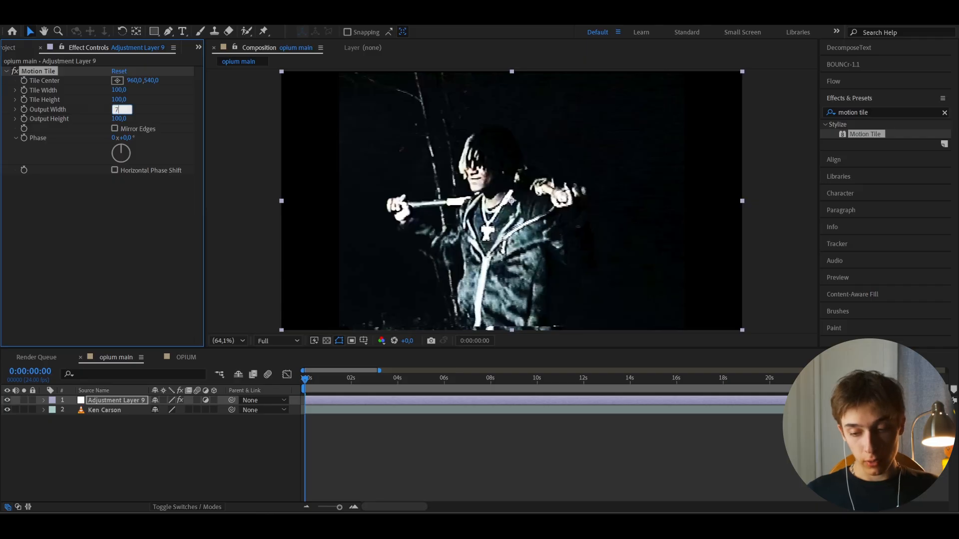
pyautogui.write('3')
pyautogui.press('BackSpace')
pyautogui.write('5')
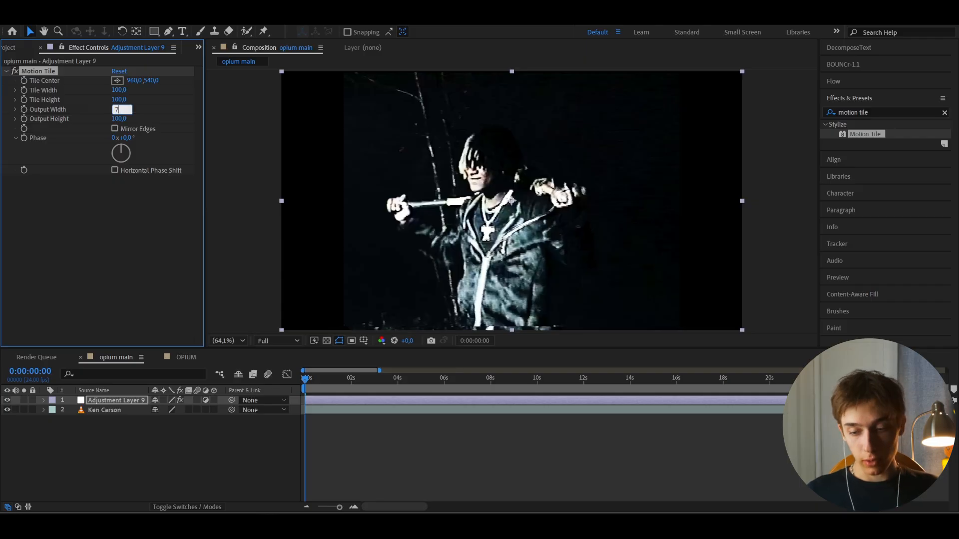
pyautogui.press('Return')
pyautogui.click(119, 110)
pyautogui.write('73')
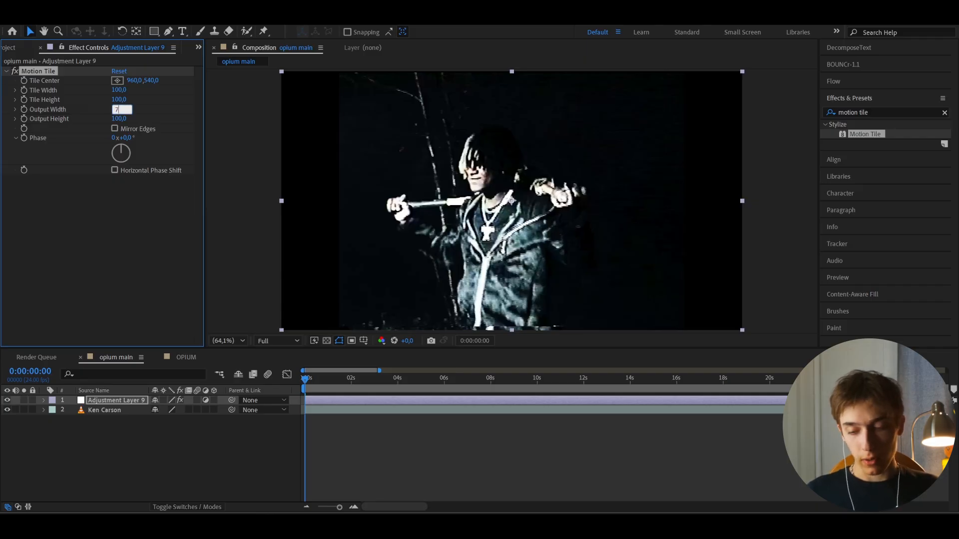
pyautogui.press('Return')
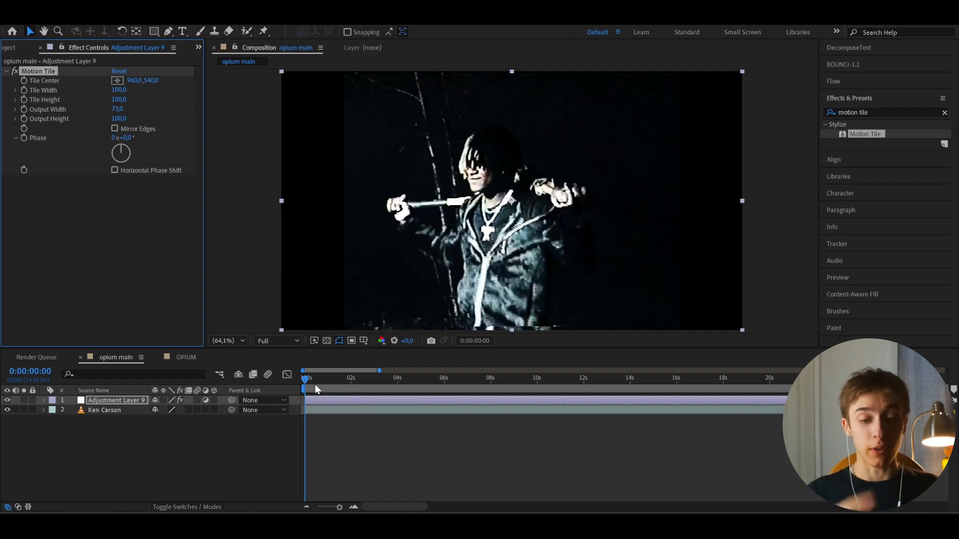
# Rename the adjustment layer as "motion tile"
pyautogui.click(316, 400)
pyautogui.press('Return')
pyautogui.write('motion')
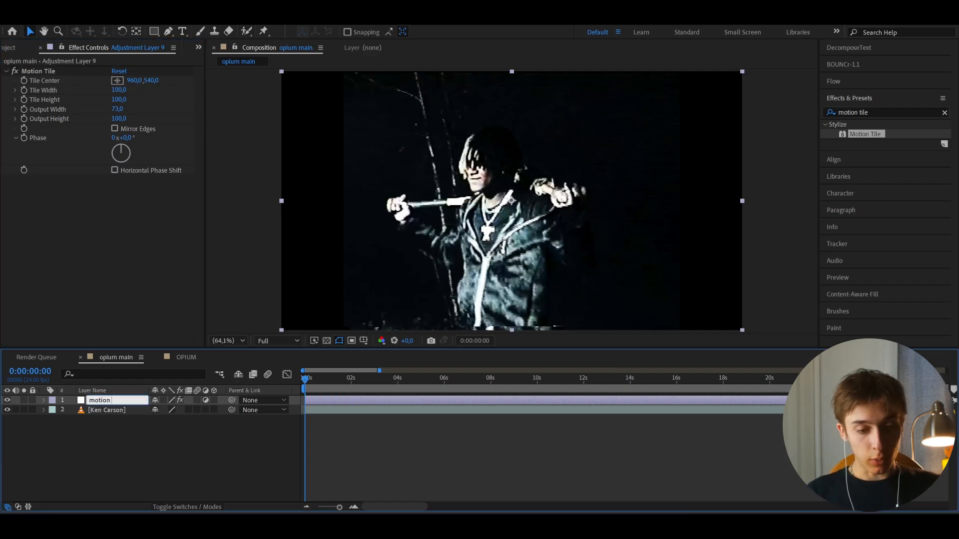
pyautogui.write(' tile')
pyautogui.press('Return')
# Create another adjustment layer directly above the Ken Carson footage and name it "Opium"
pyautogui.click(117, 409)
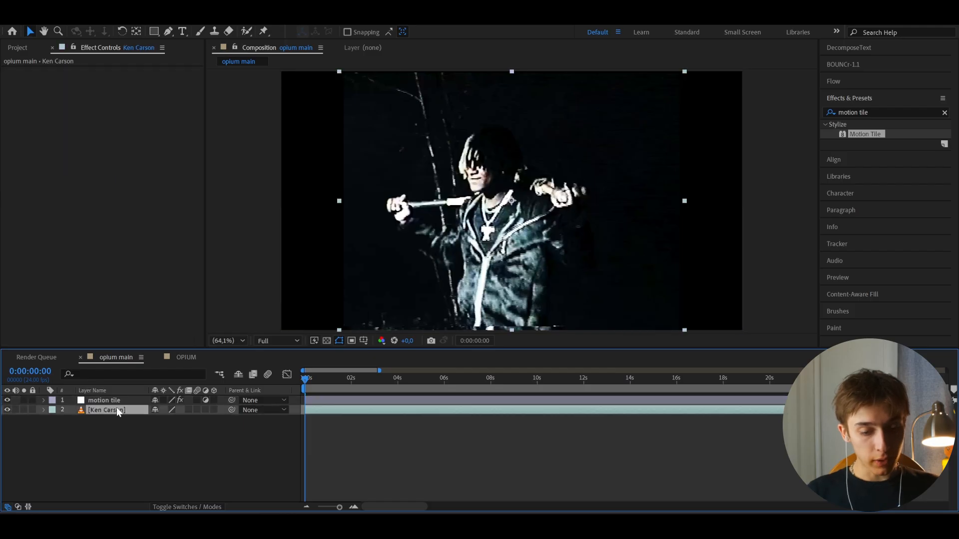
pyautogui.hotkey('ctrl', 'alt', 'y')
pyautogui.press('Return')
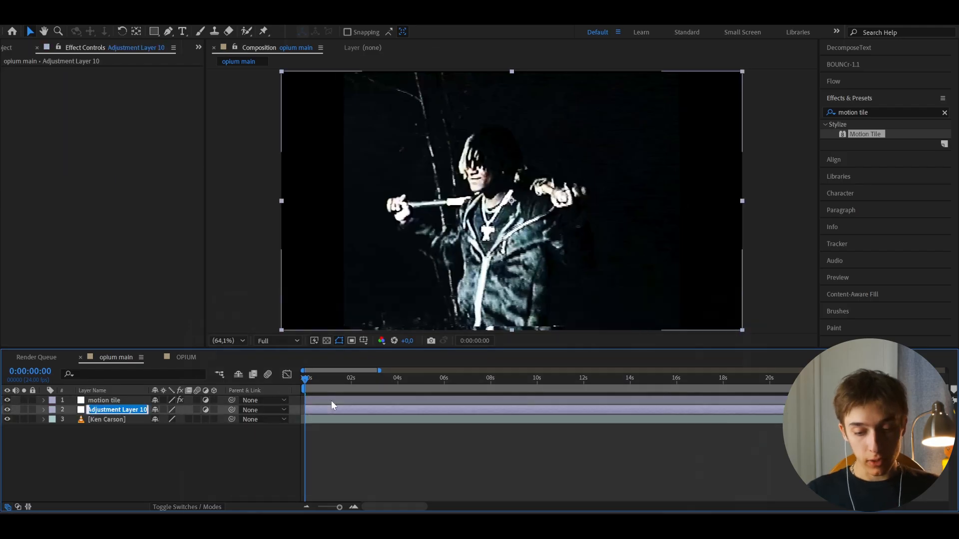
pyautogui.write('Opium')
pyautogui.press('Return')
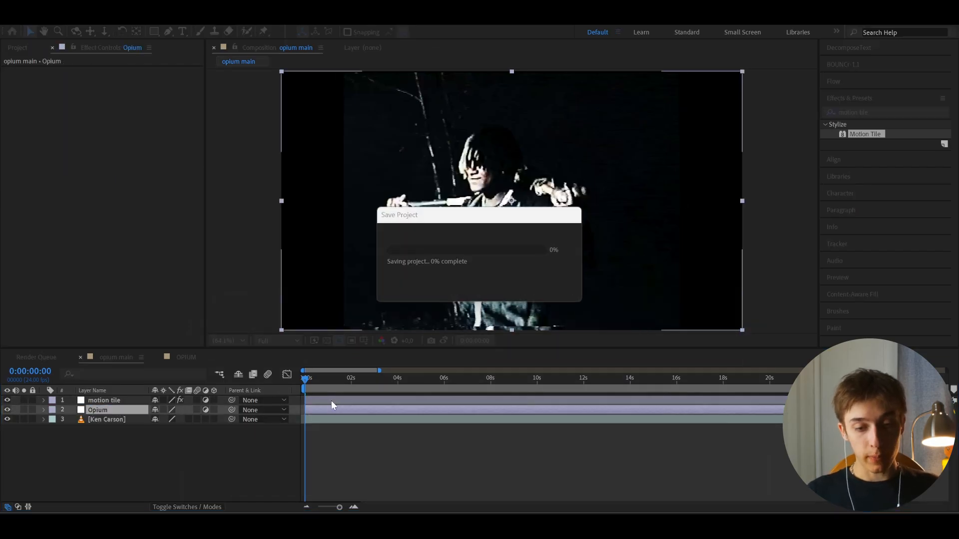
# Apply the Opium 1 animation preset from the user's Opium Presets folder to the Opium layer
pyautogui.click(883, 112)
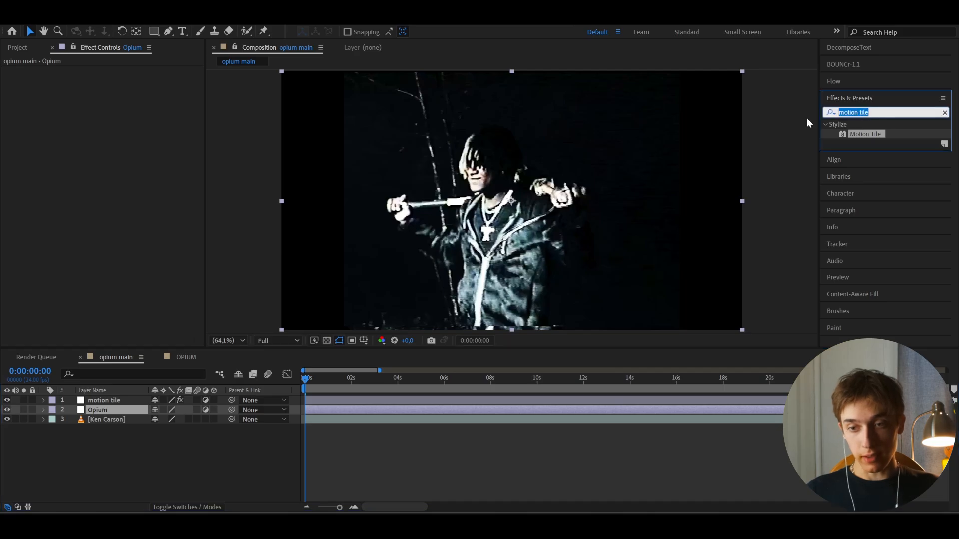
pyautogui.press('BackSpace')
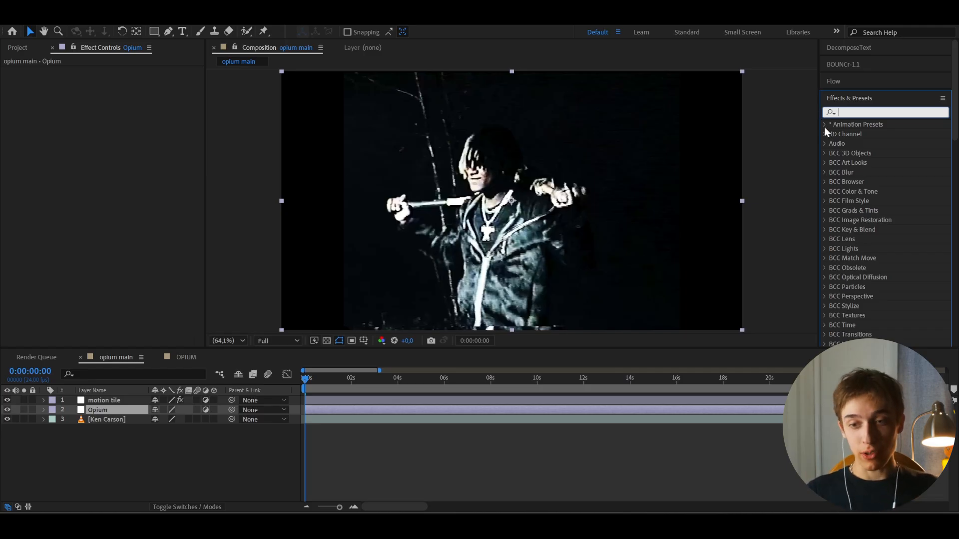
pyautogui.click(824, 126)
pyautogui.click(833, 142)
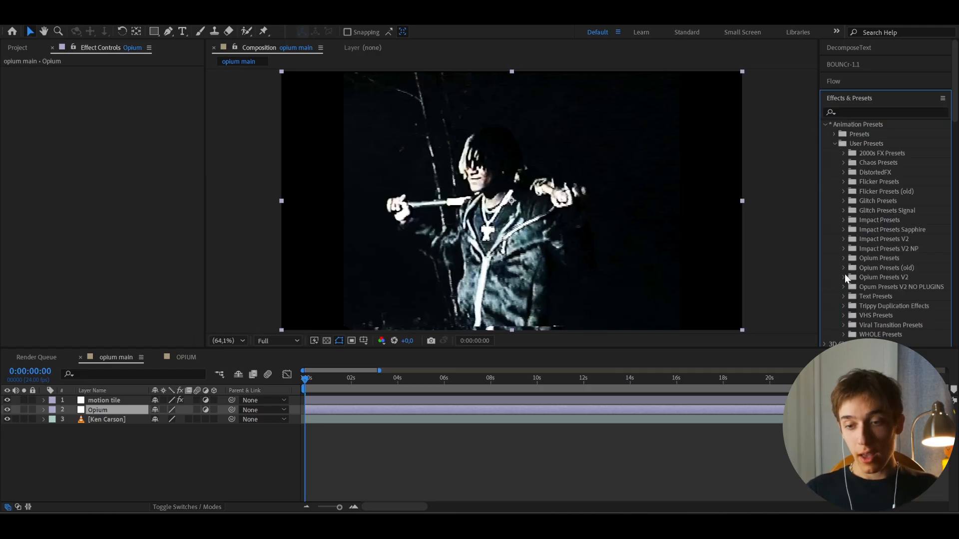
pyautogui.click(844, 258)
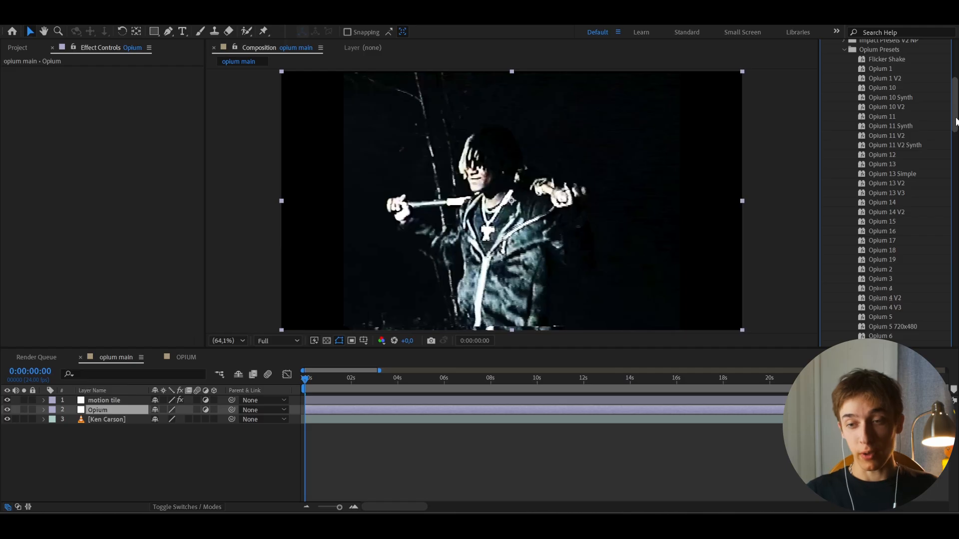
pyautogui.scroll(-1, 955, 120)
pyautogui.click(881, 61)
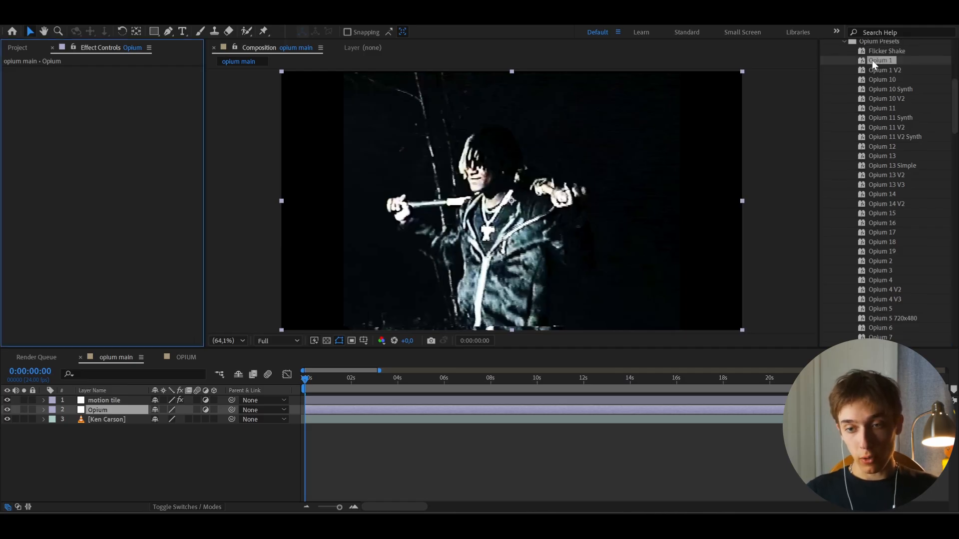
pyautogui.doubleClick(872, 60)
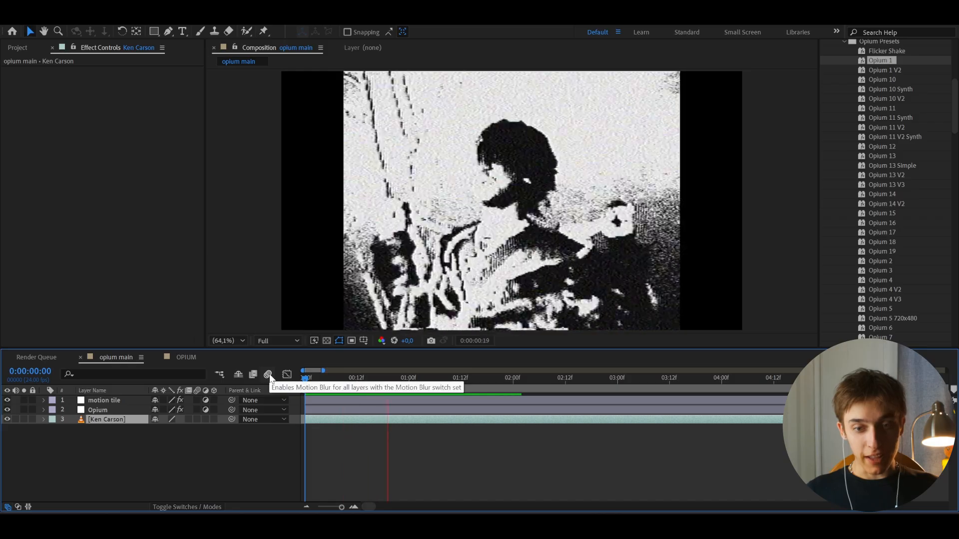
# Review the Opium 1 look from the start of the clip and remove all effects from the Opium layer
pyautogui.moveTo(370, 382); pyautogui.dragTo(295, 406)
pyautogui.click(290, 410)
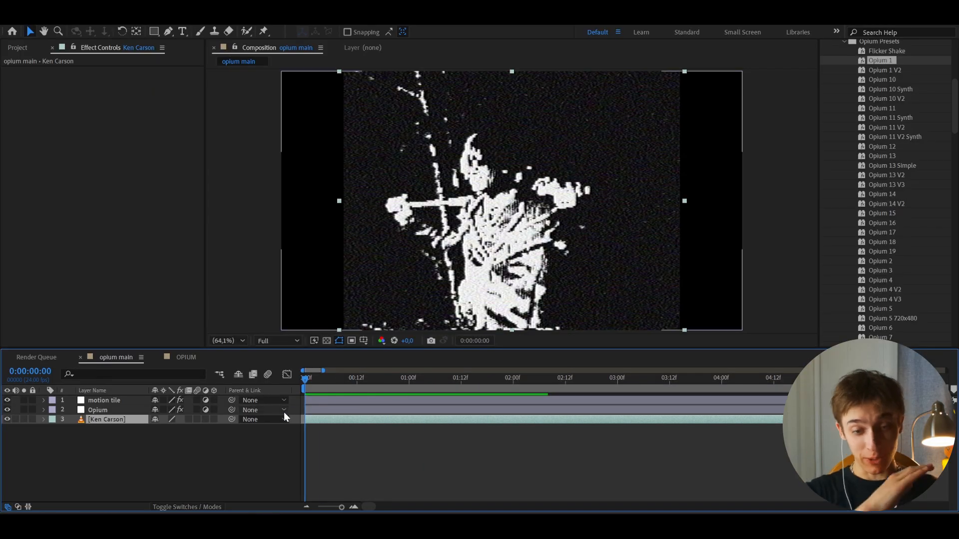
pyautogui.hotkey('ctrl', 'shift', 'e')
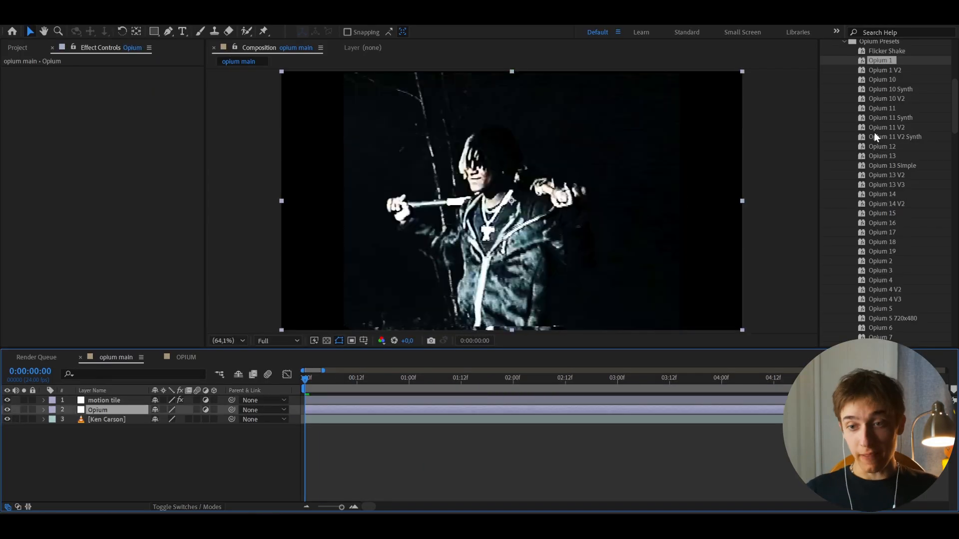
# Try the Opium 10 Synth preset on the Opium layer and preview the opening seconds of the clip
pyautogui.click(886, 89)
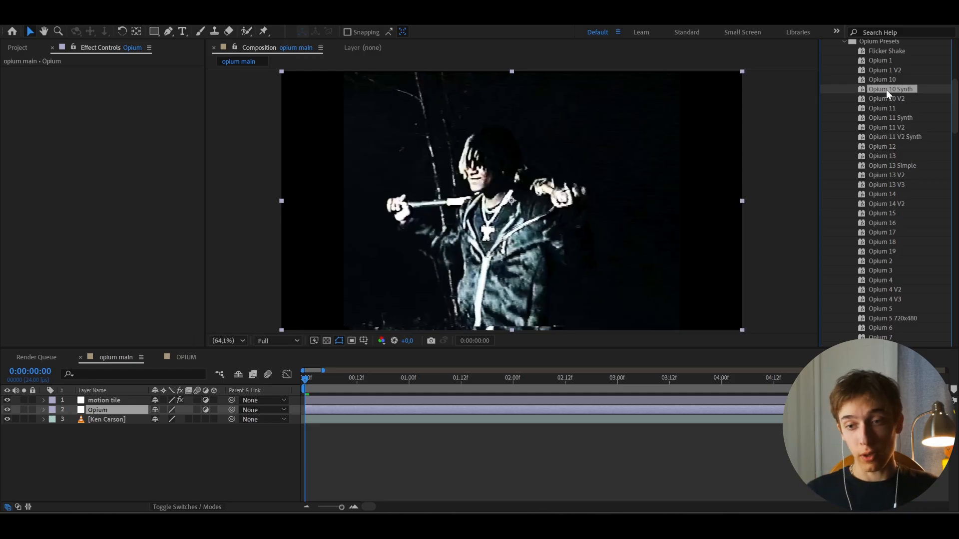
pyautogui.doubleClick(887, 88)
pyautogui.moveTo(880, 89); pyautogui.dragTo(569, 416)
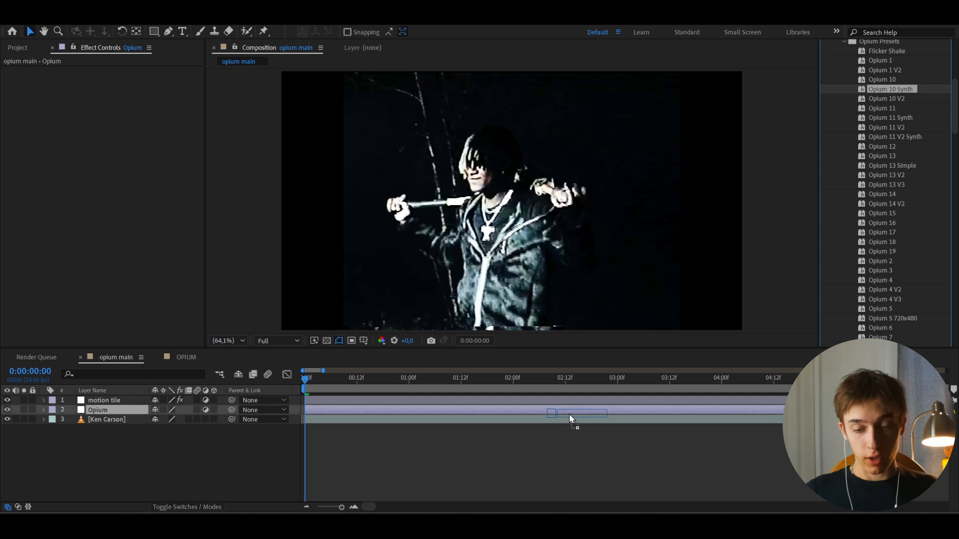
pyautogui.press('space')
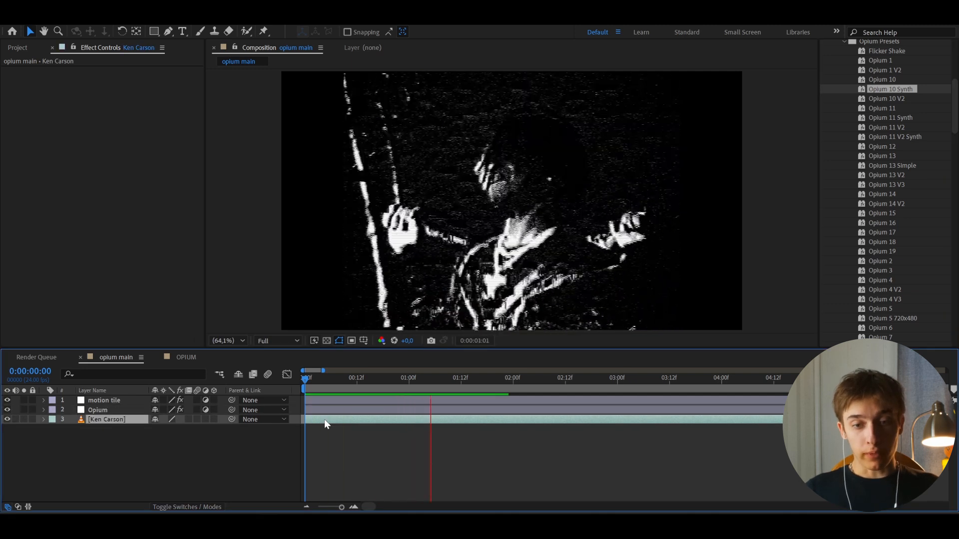
pyautogui.moveTo(490, 380); pyautogui.dragTo(307, 393)
pyautogui.press('space')
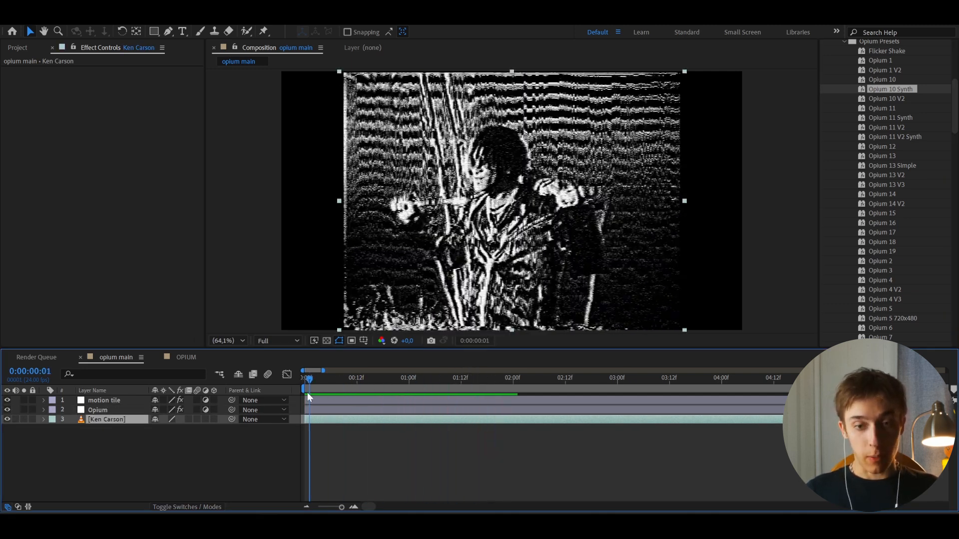
pyautogui.moveTo(500, 374); pyautogui.dragTo(294, 385)
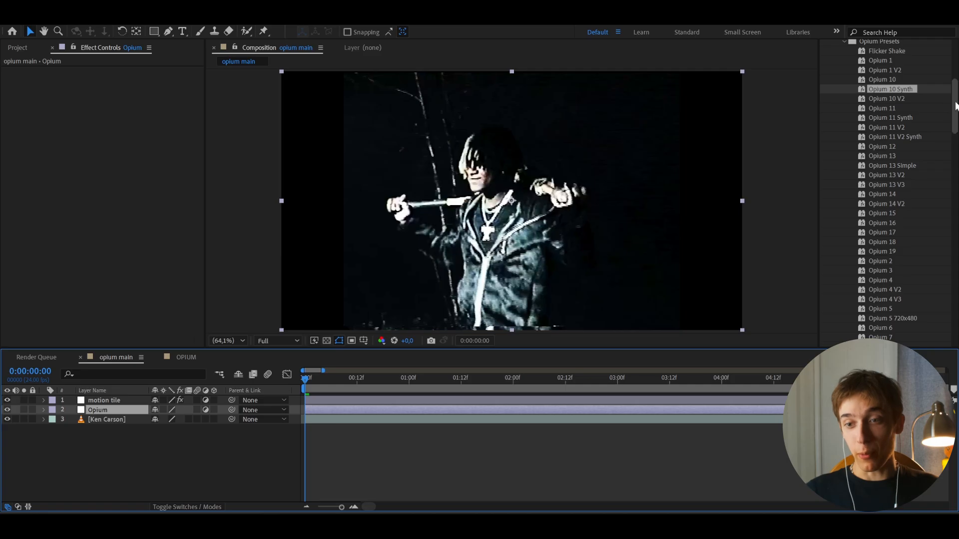
# Find the Stylize effect Threshold and apply it to the Opium adjustment layer
pyautogui.moveTo(955, 110); pyautogui.dragTo(956, 70)
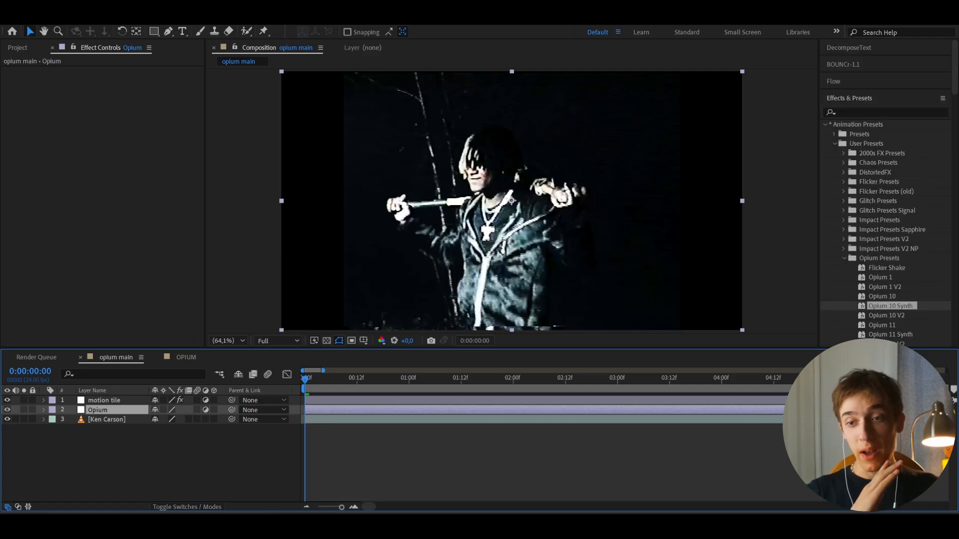
pyautogui.click(864, 113)
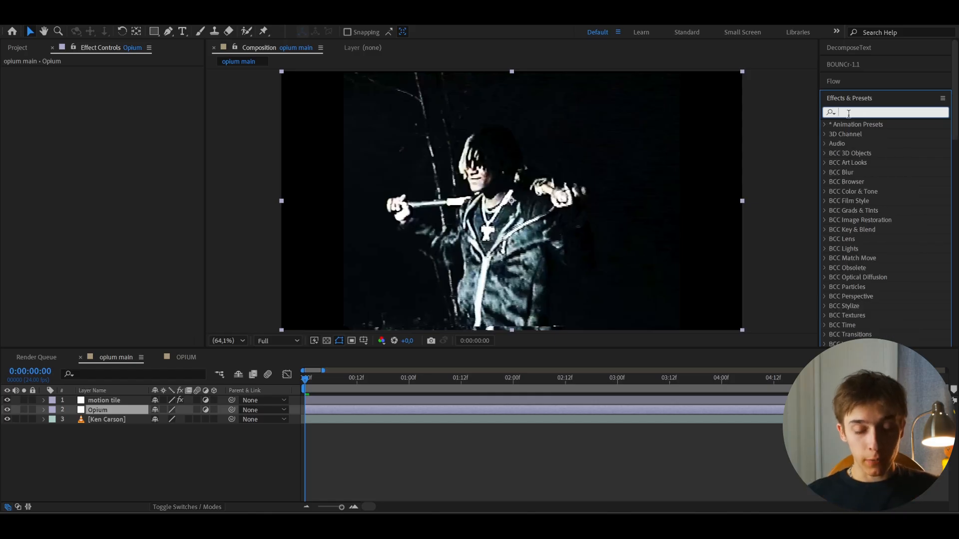
pyautogui.write('threshold')
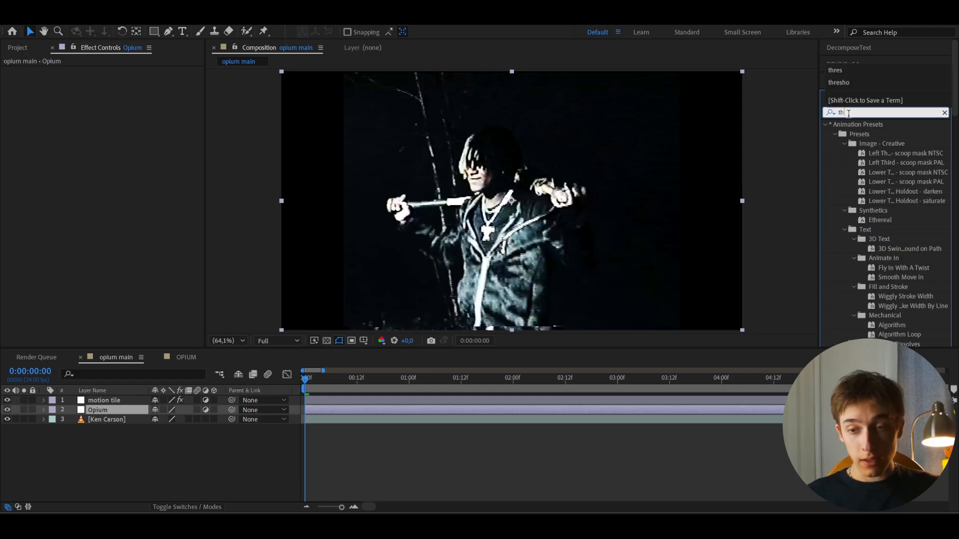
pyautogui.click(853, 171)
pyautogui.doubleClick(852, 172)
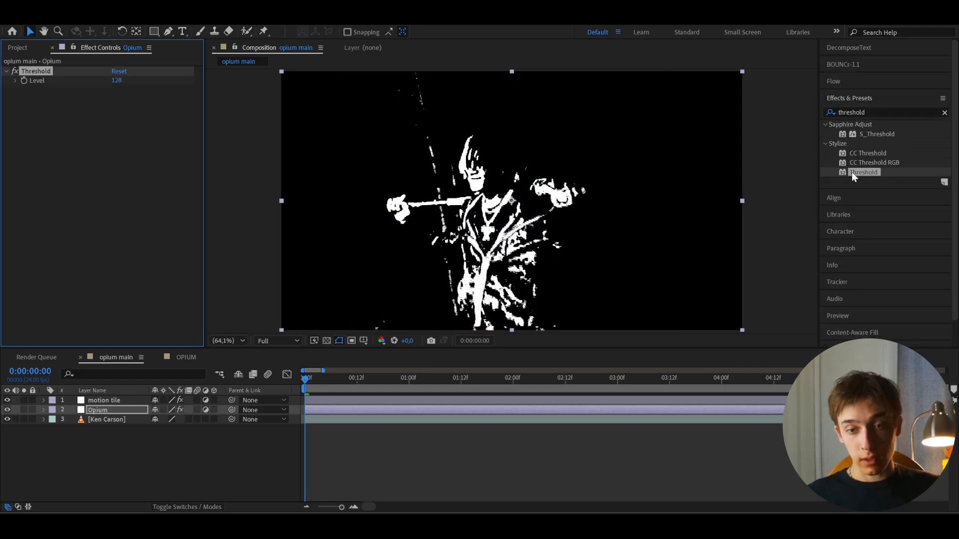
# Check the effect over the opening frames and set the Opium layer's Threshold level to 8
pyautogui.click(313, 389)
pyautogui.moveTo(333, 385); pyautogui.dragTo(300, 401)
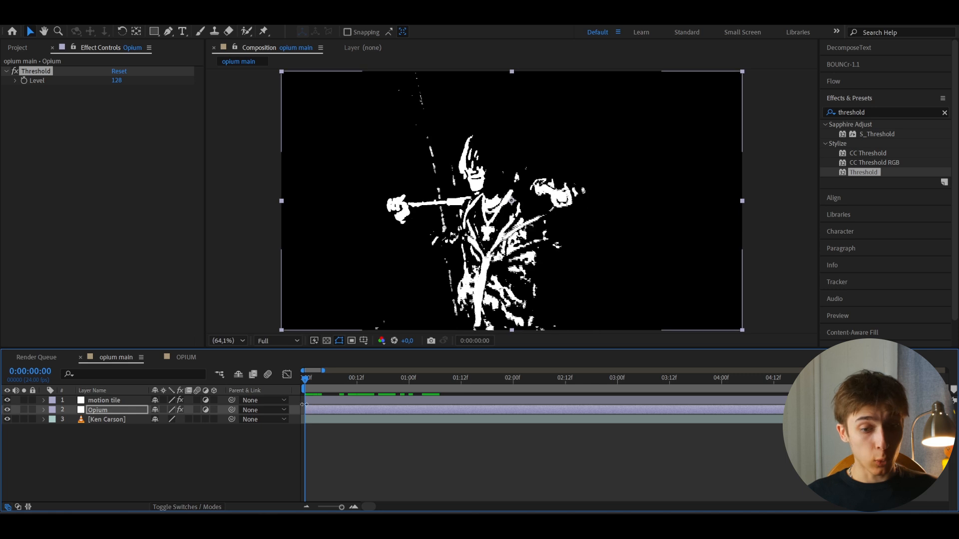
pyautogui.click(322, 408)
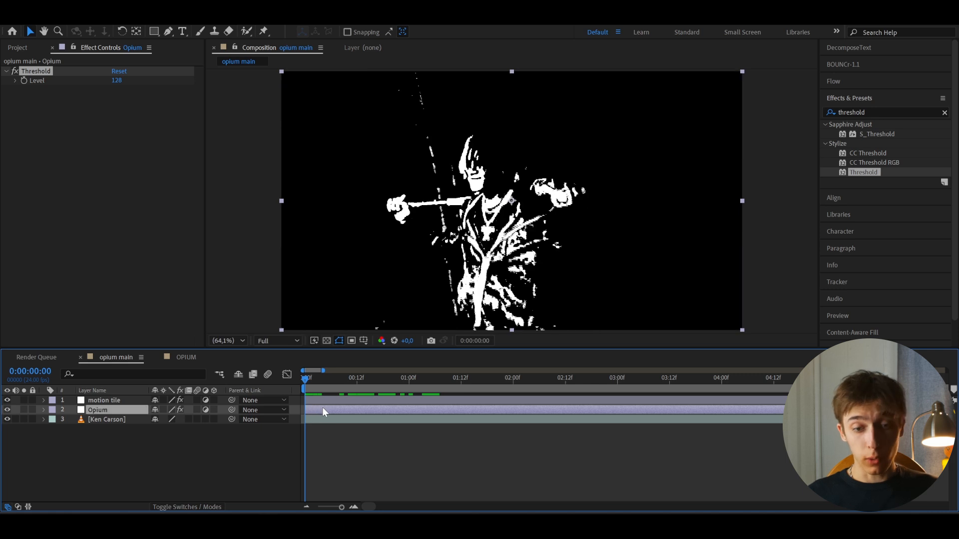
pyautogui.click(116, 82)
pyautogui.write('8')
pyautogui.press('Return')
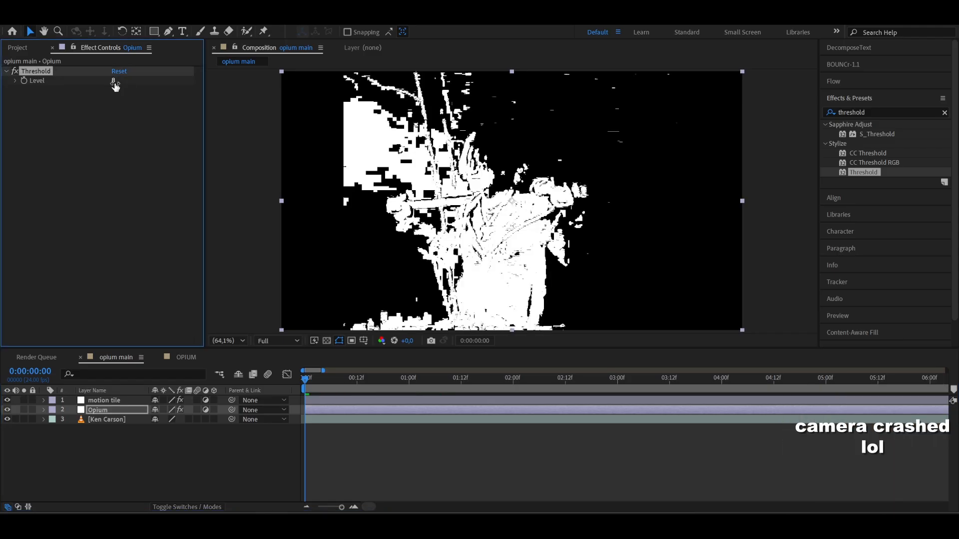
# Review the opening frames and start keyframing the Threshold level at the first frame of the composition
pyautogui.click(311, 388)
pyautogui.moveTo(310, 389); pyautogui.dragTo(297, 429)
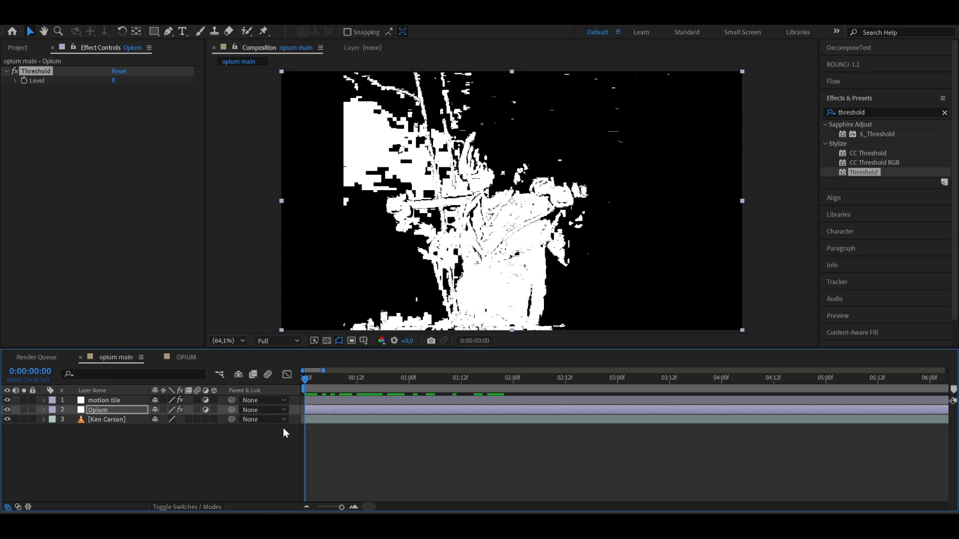
pyautogui.click(23, 81)
pyautogui.scroll(5, 305, 387)
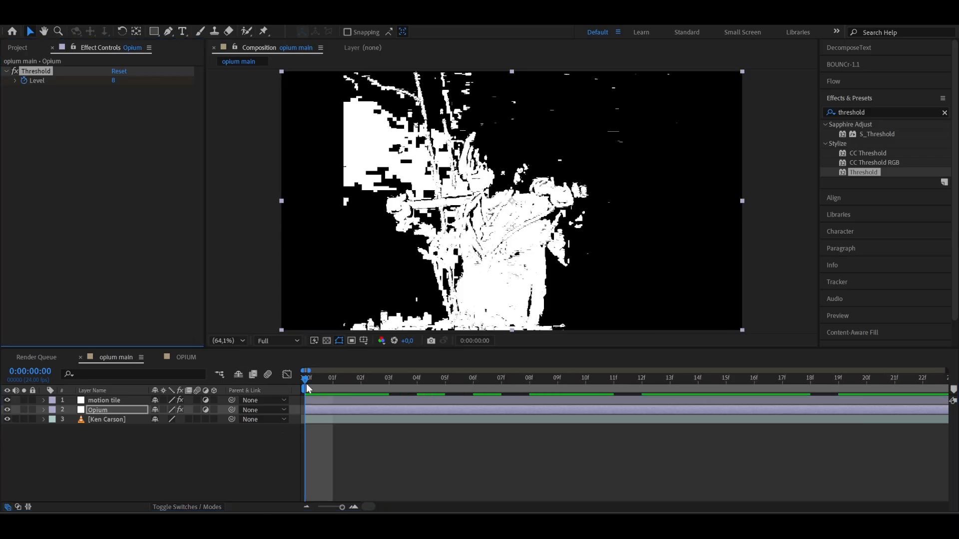
# Keyframe the Opium layer's Threshold level at 50 on frame 1 and 75 on frame 2
pyautogui.moveTo(306, 387); pyautogui.dragTo(337, 387)
pyautogui.click(113, 82)
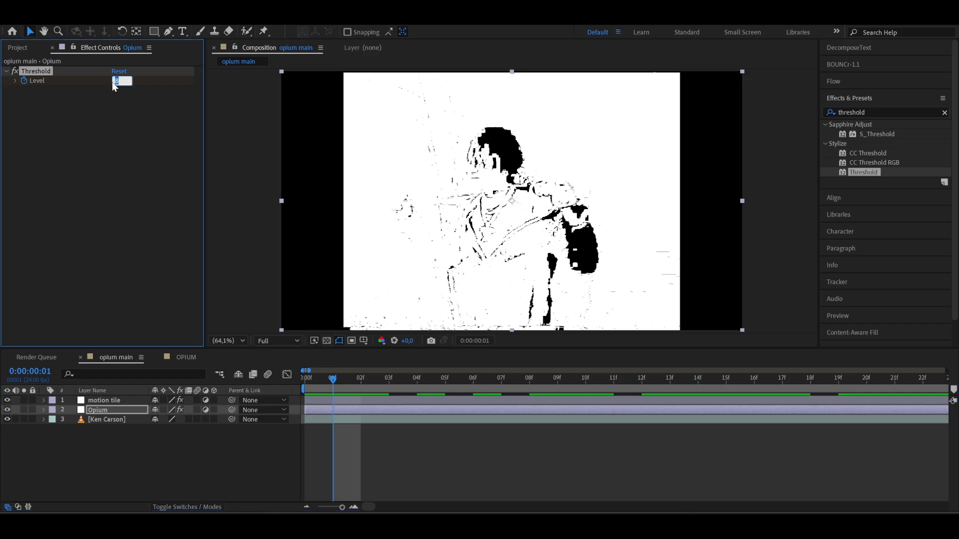
pyautogui.write('50')
pyautogui.press('Return')
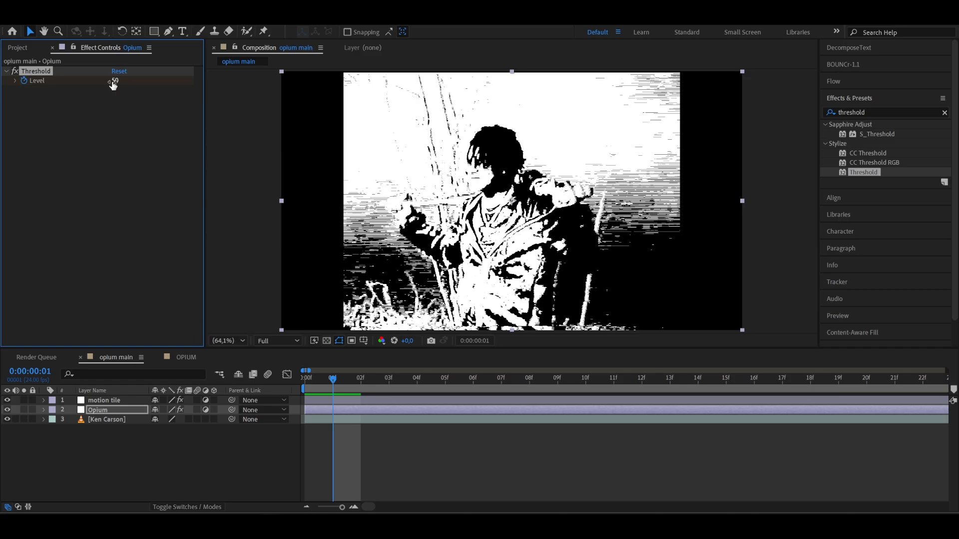
pyautogui.moveTo(339, 380); pyautogui.dragTo(362, 383)
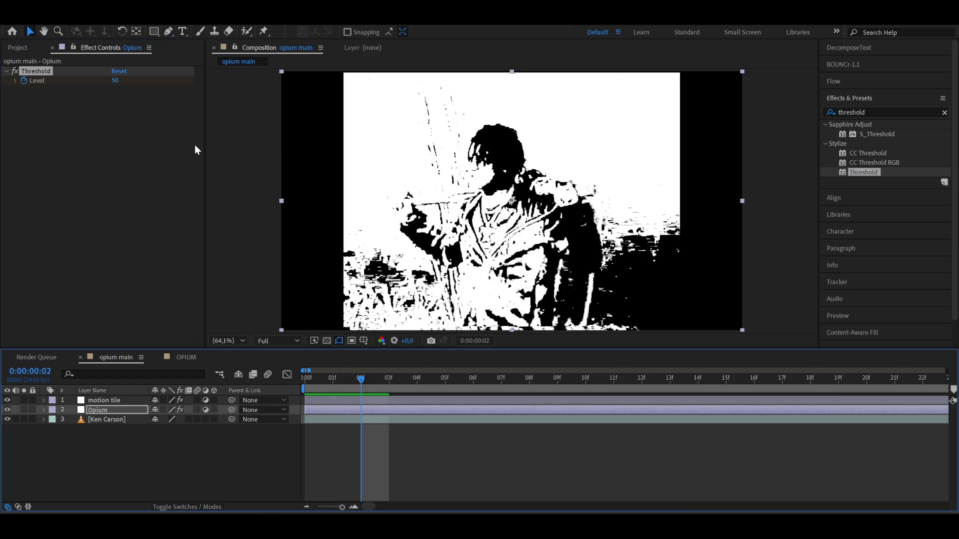
pyautogui.click(118, 83)
pyautogui.write('75')
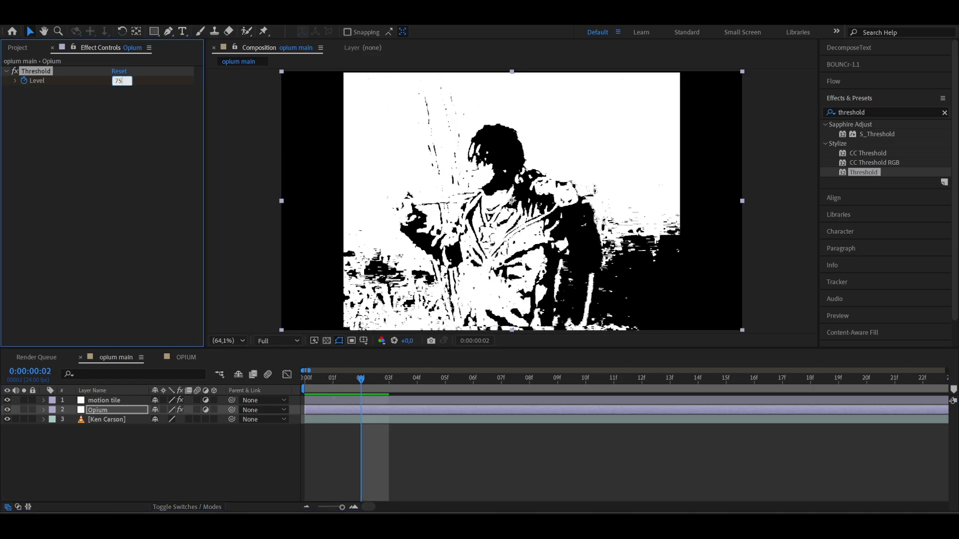
pyautogui.press('Return')
# Keyframe the Opium layer's Threshold level at 80 on frame 3 and 90 on frame 4
pyautogui.click(389, 379)
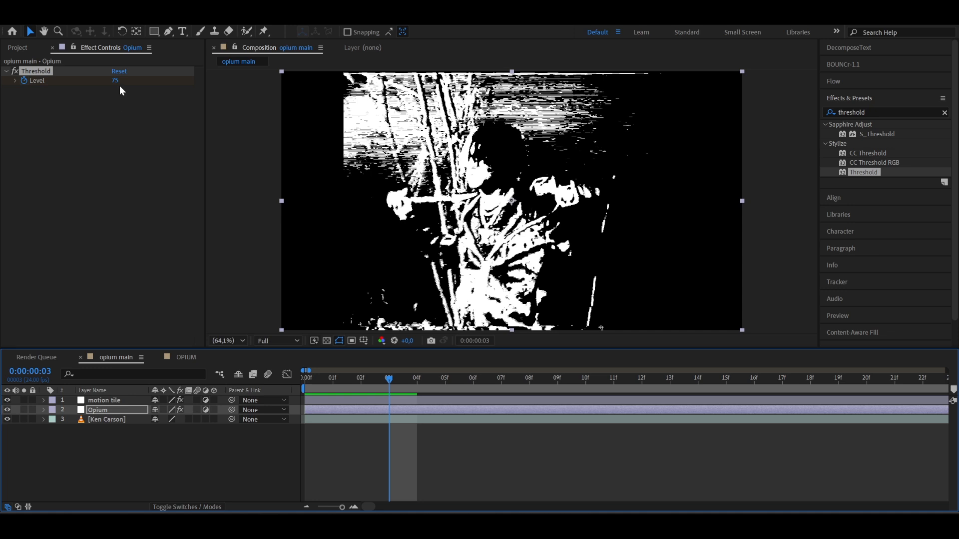
pyautogui.click(114, 81)
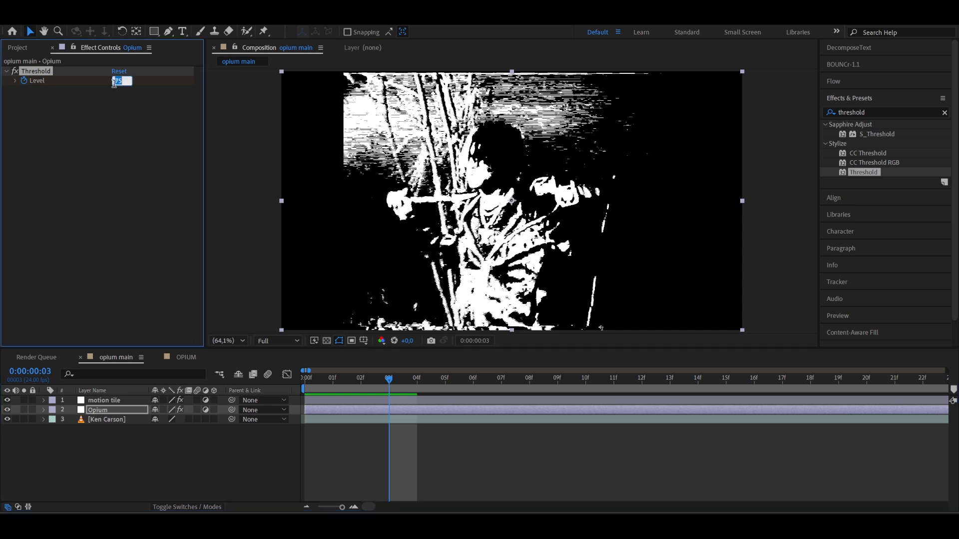
pyautogui.write('80')
pyautogui.press('Return')
pyautogui.click(401, 378)
pyautogui.click(418, 385)
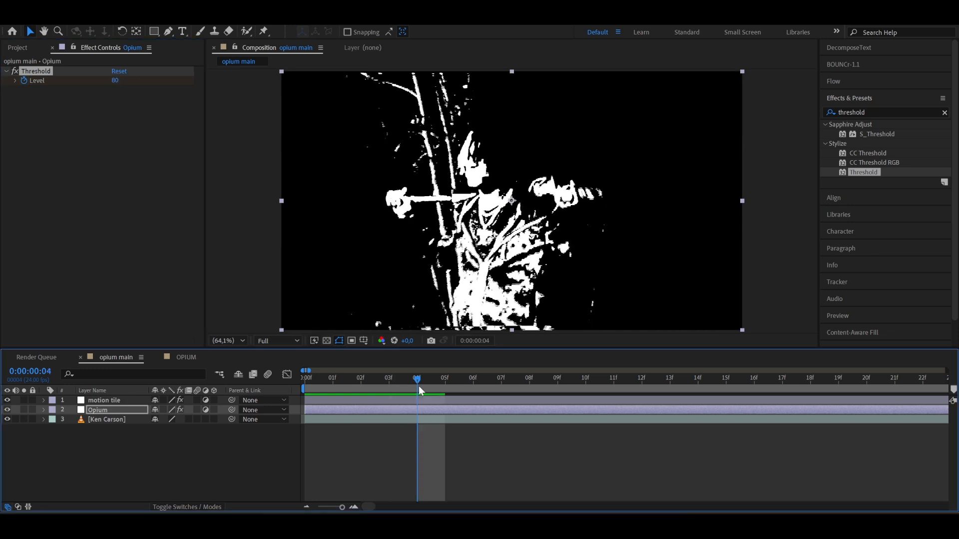
pyautogui.click(118, 82)
pyautogui.write('90')
pyautogui.press('Return')
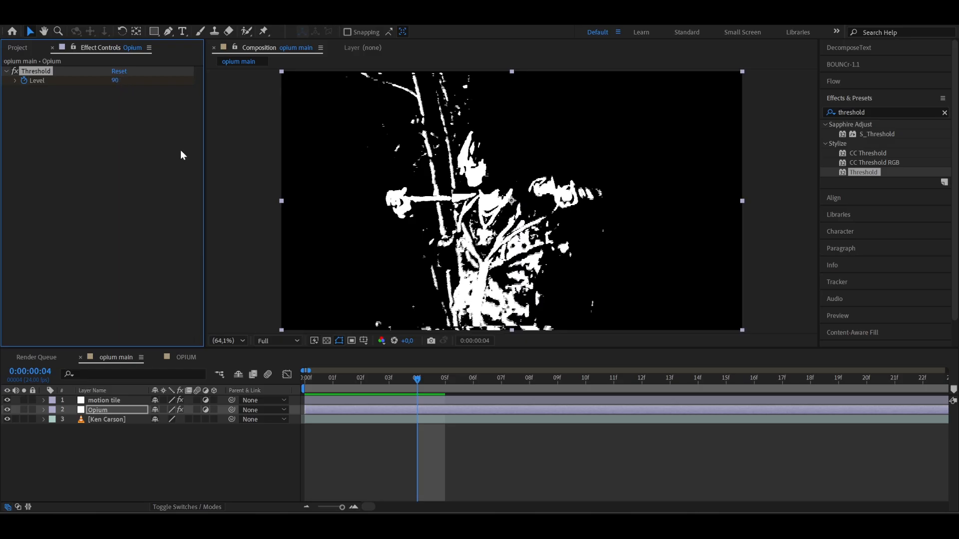
# Reveal the Opium layer's keyframes and add a loopOut() expression to the Threshold level
pyautogui.click(424, 381)
pyautogui.press('u')
pyautogui.moveTo(425, 382); pyautogui.dragTo(308, 385)
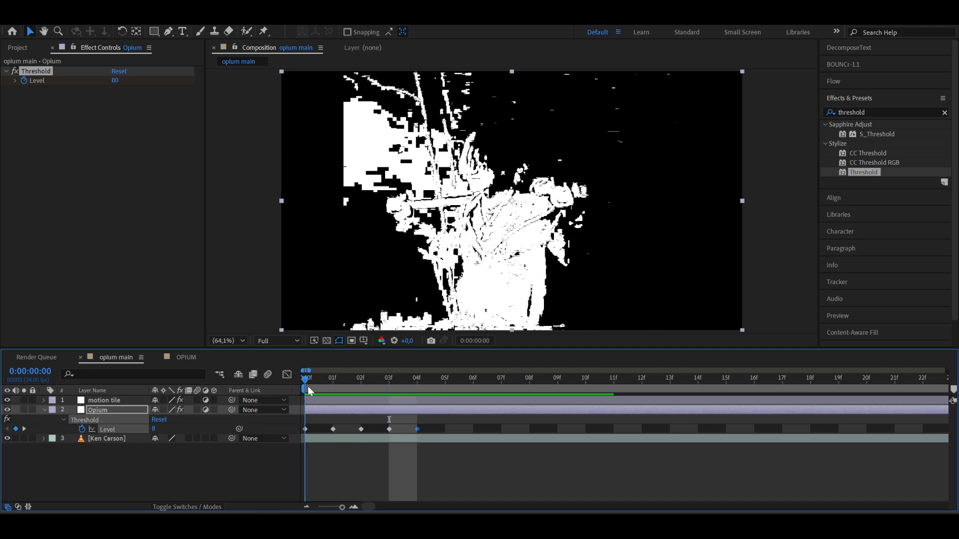
pyautogui.click(403, 385)
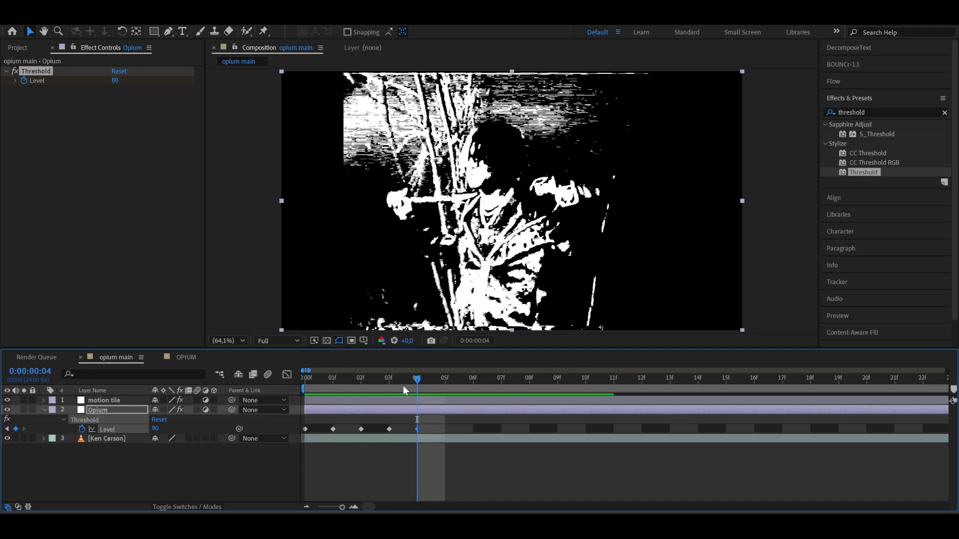
pyautogui.keyDown('alt'); pyautogui.click(81, 429); pyautogui.keyUp('alt')
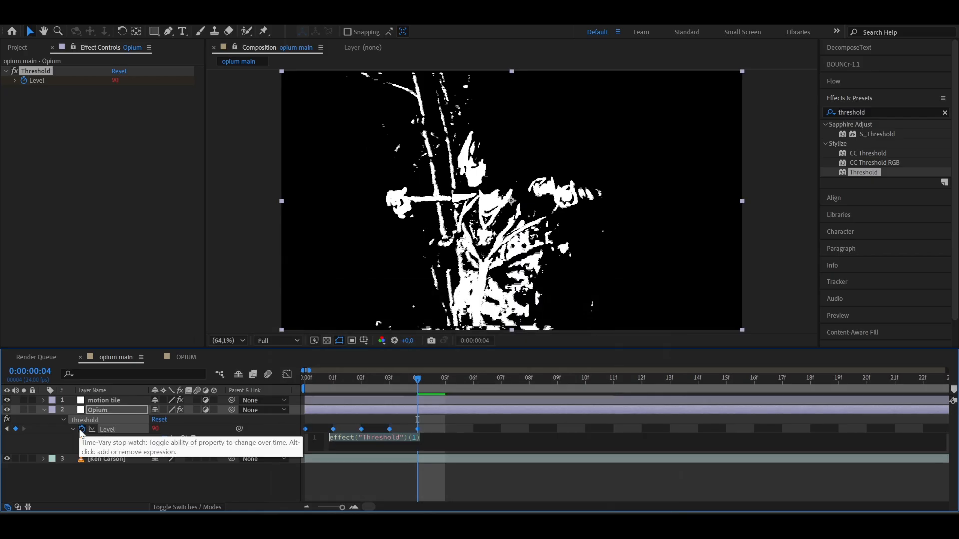
pyautogui.write('loopO')
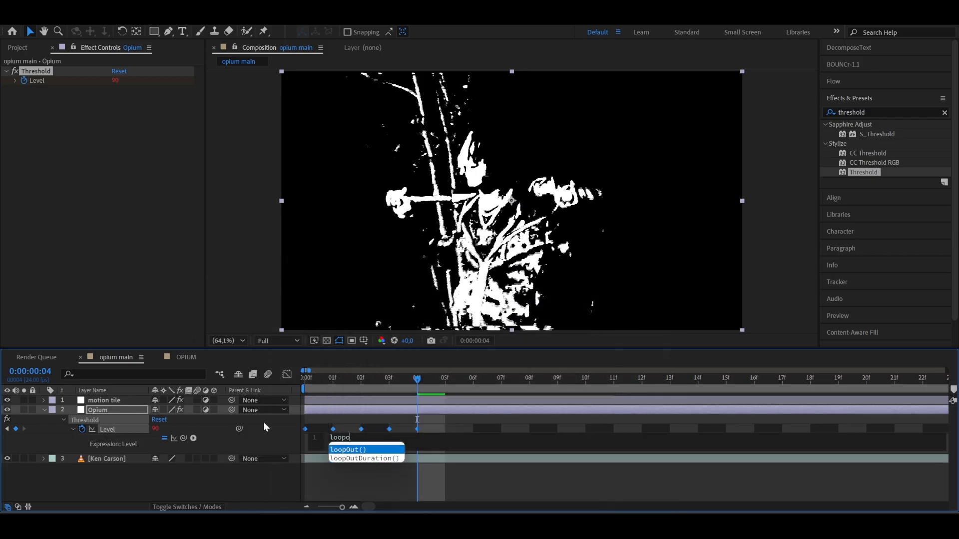
pyautogui.click(346, 449)
pyautogui.click(463, 423)
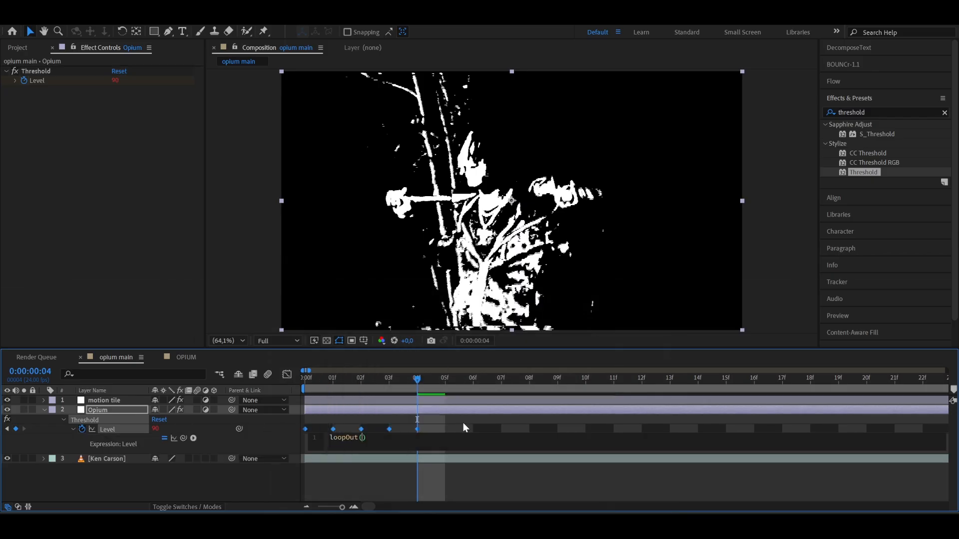
# Preview the looping Threshold flicker from the start through the clip's opening seconds
pyautogui.scroll(-4, 463, 422)
pyautogui.moveTo(342, 380); pyautogui.dragTo(286, 394)
pyautogui.press('space')
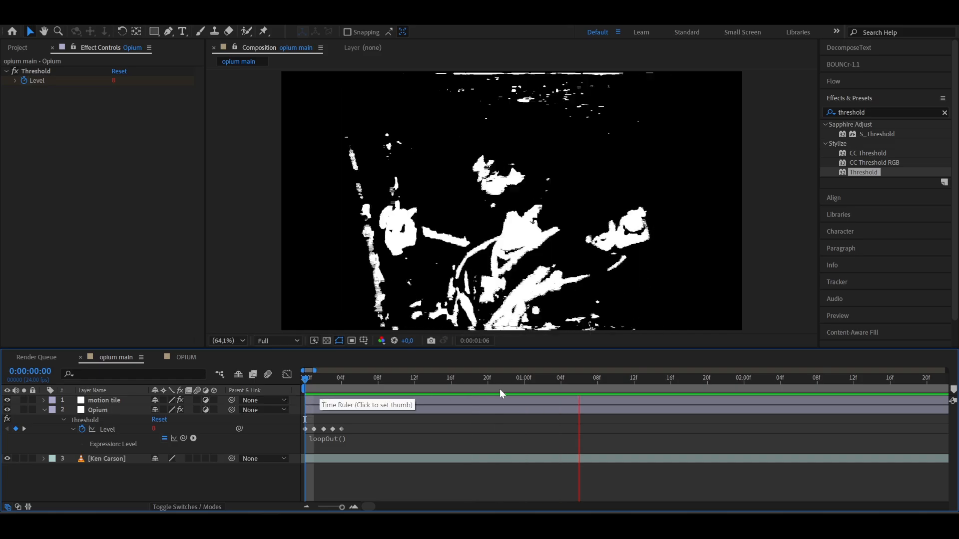
pyautogui.hscroll(2, 565, 394)
pyautogui.scroll(-3, 563, 393)
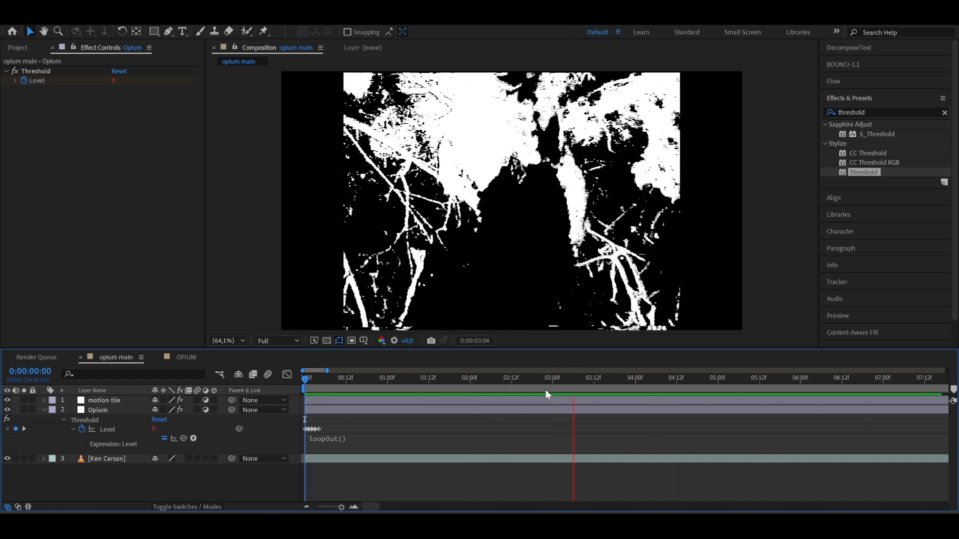
pyautogui.moveTo(544, 389); pyautogui.dragTo(304, 385)
# Apply the Stylize effect Mosaic to the Opium layer and set its horizontal blocks to 283
pyautogui.click(568, 311)
pyautogui.click(874, 111)
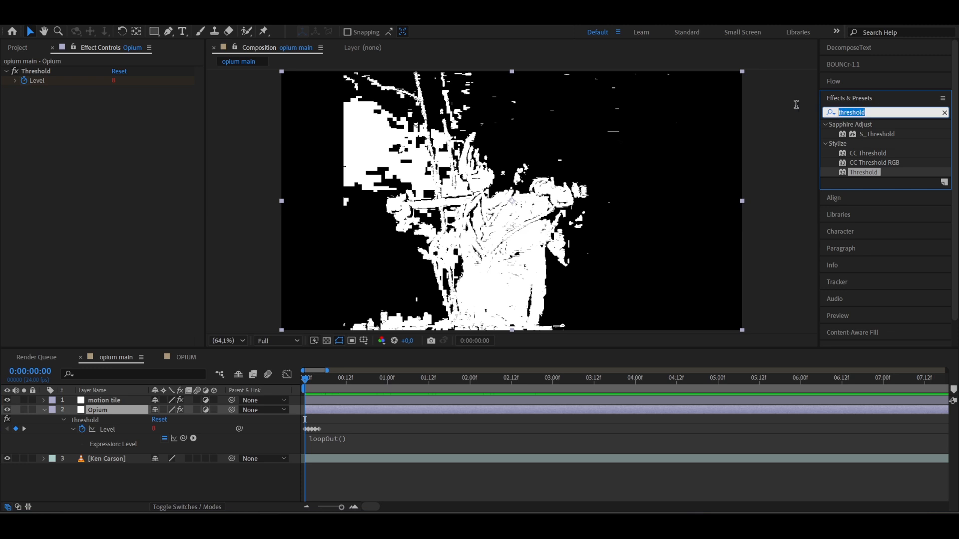
pyautogui.write('mosaic')
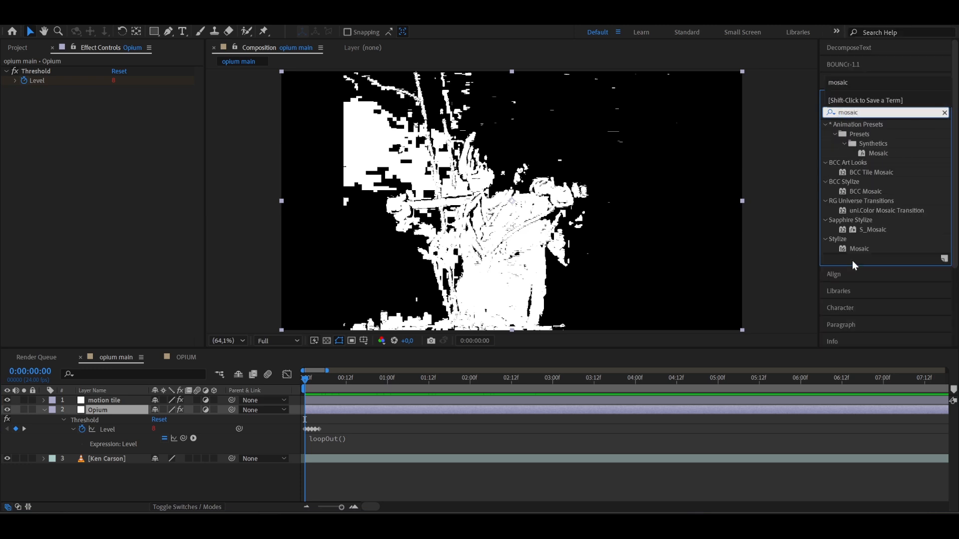
pyautogui.doubleClick(860, 249)
pyautogui.click(116, 100)
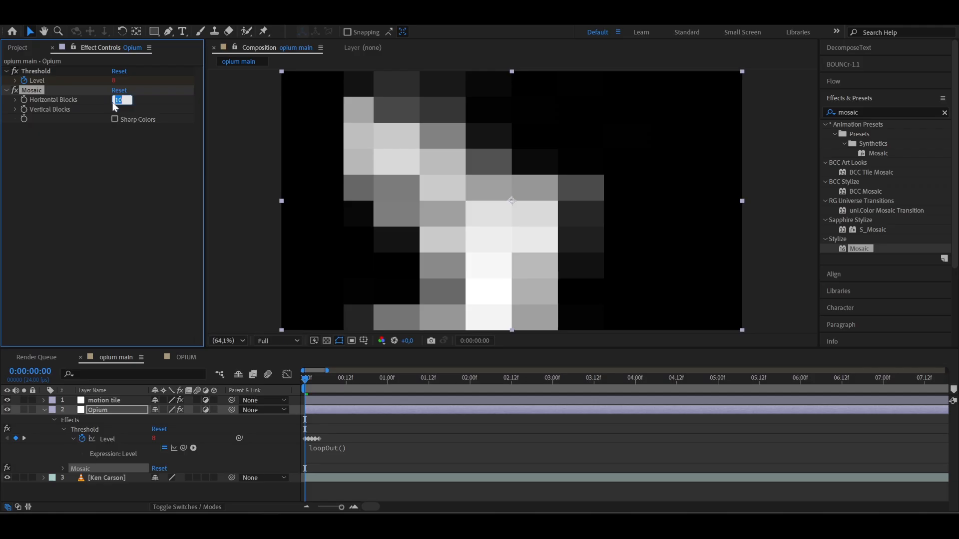
pyautogui.write('283')
pyautogui.press('Return')
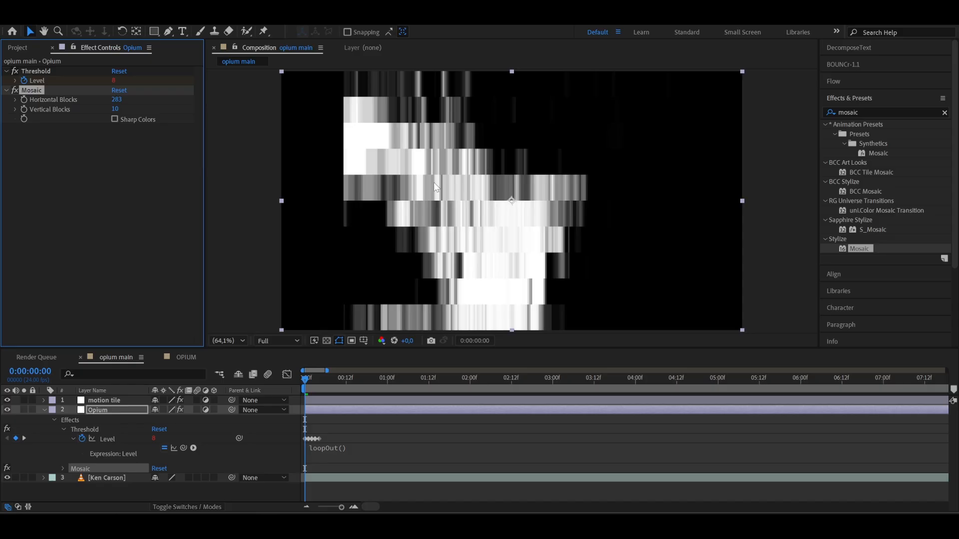
# Set the Mosaic's vertical blocks to 409 and check the result on the opening frames
pyautogui.moveTo(115, 109); pyautogui.dragTo(235, 110)
pyautogui.moveTo(334, 383)
pyautogui.mouseDown()
pyautogui.moveTo(321, 376)
pyautogui.moveTo(335, 376)
pyautogui.mouseUp()
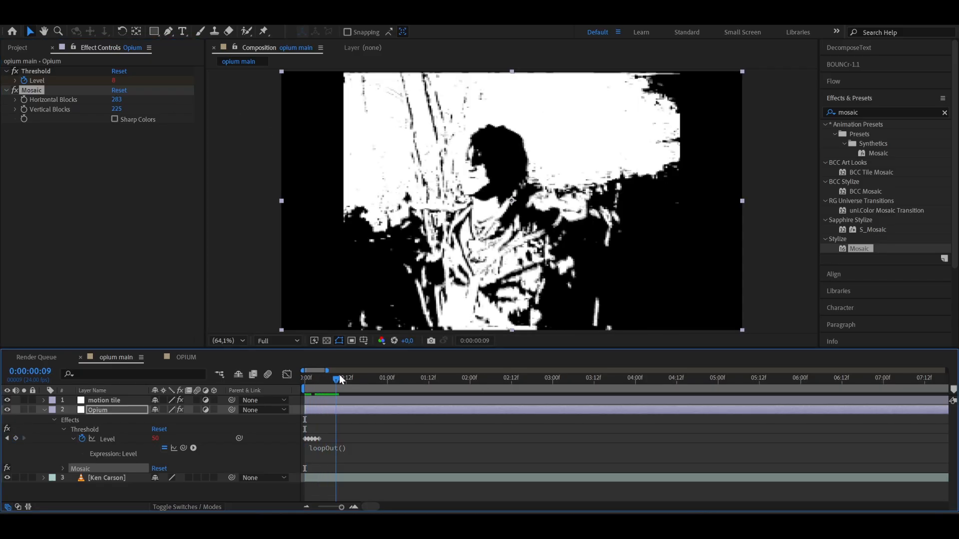
pyautogui.click(116, 109)
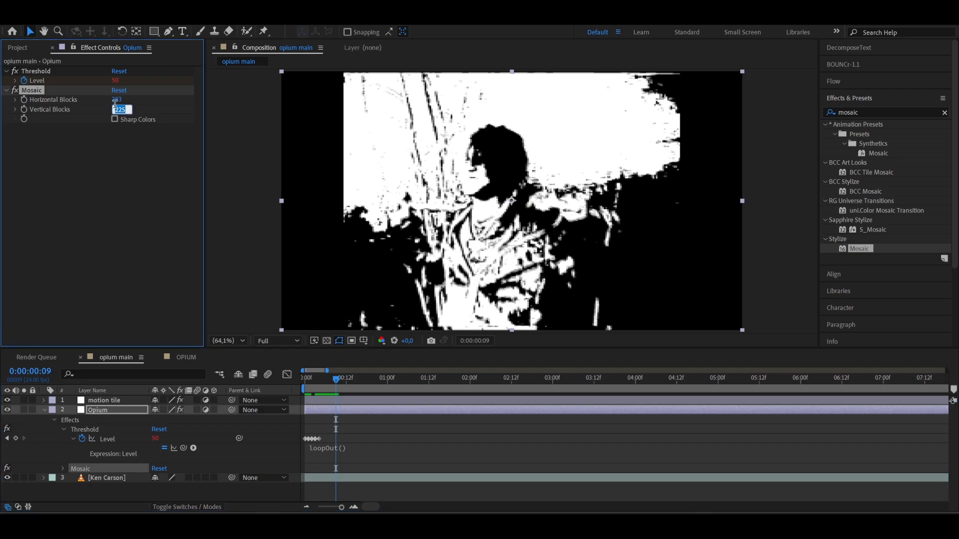
pyautogui.write('409')
pyautogui.click(320, 376)
pyautogui.click(308, 379)
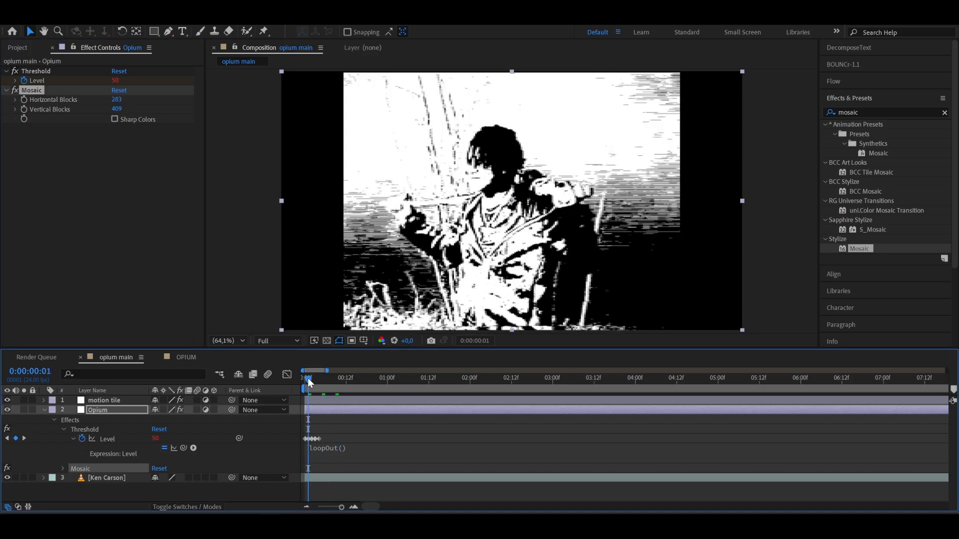
# Enable Sharp Colors on the Mosaic and compare the picture with the effect off and on
pyautogui.click(114, 119)
pyautogui.press('space')
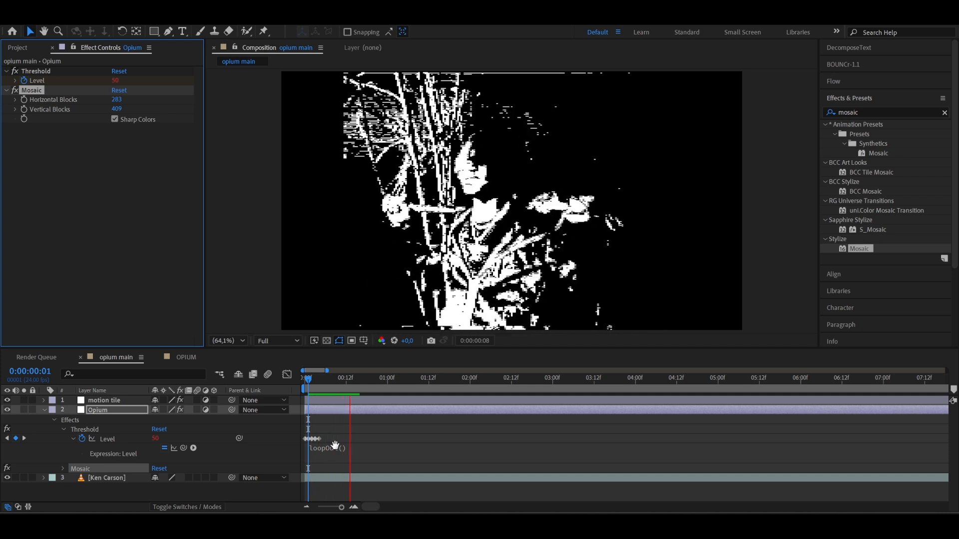
pyautogui.click(15, 90)
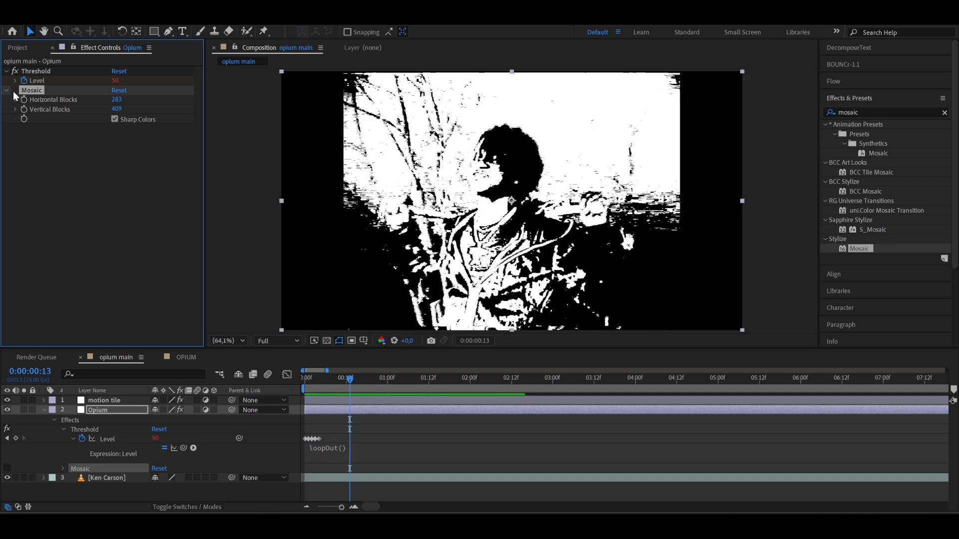
pyautogui.click(15, 91)
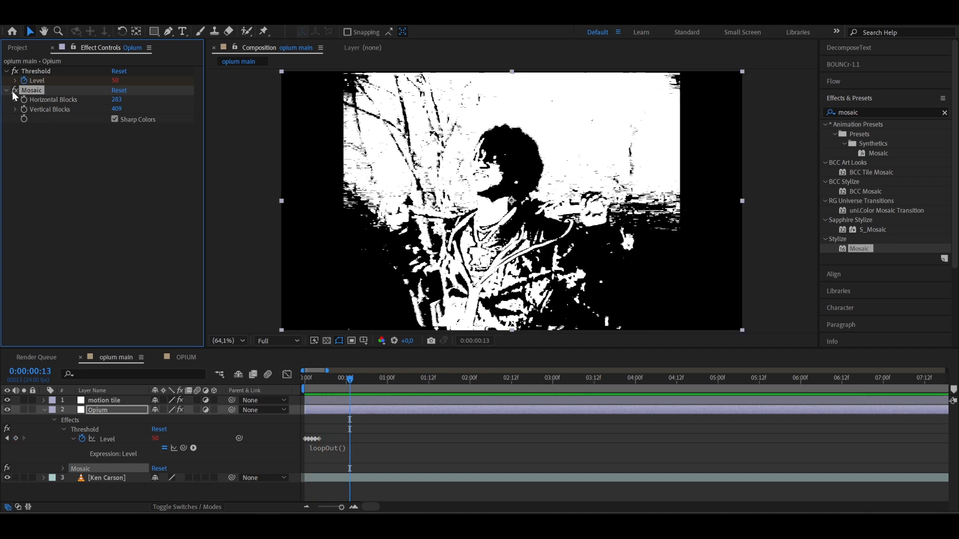
# Apply a Glow effect to the Opium layer with a radius of 120 and an intensity of 0.2
pyautogui.click(872, 107)
pyautogui.write('glow')
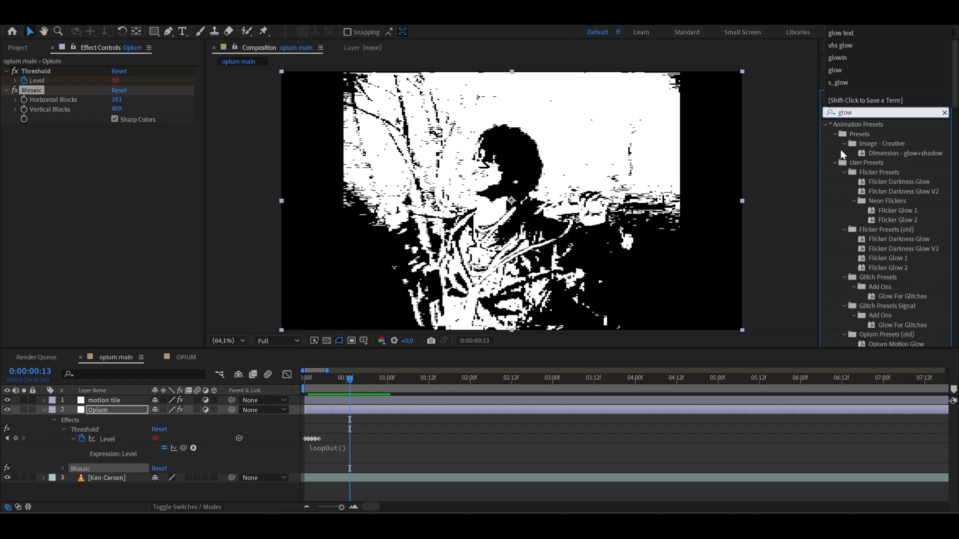
pyautogui.click(118, 157)
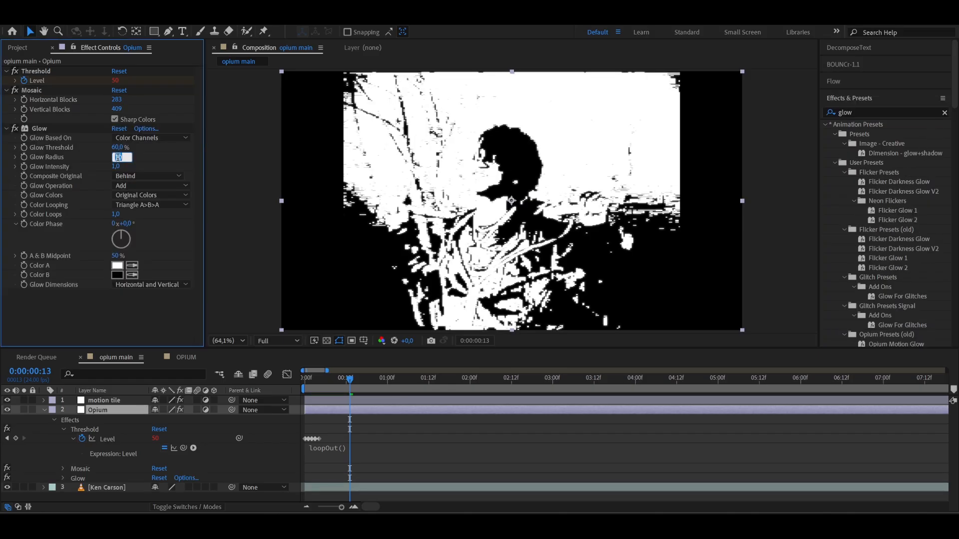
pyautogui.press('Return')
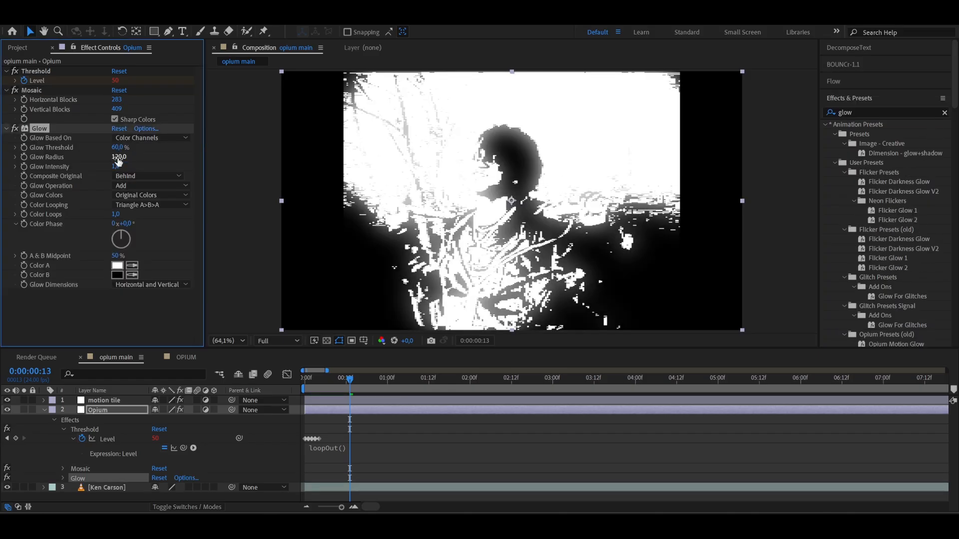
pyautogui.click(116, 167)
pyautogui.press('Return')
# Preview the glowing flicker from the start and inspect the frame at 0:00:01:06
pyautogui.moveTo(322, 373); pyautogui.dragTo(307, 387)
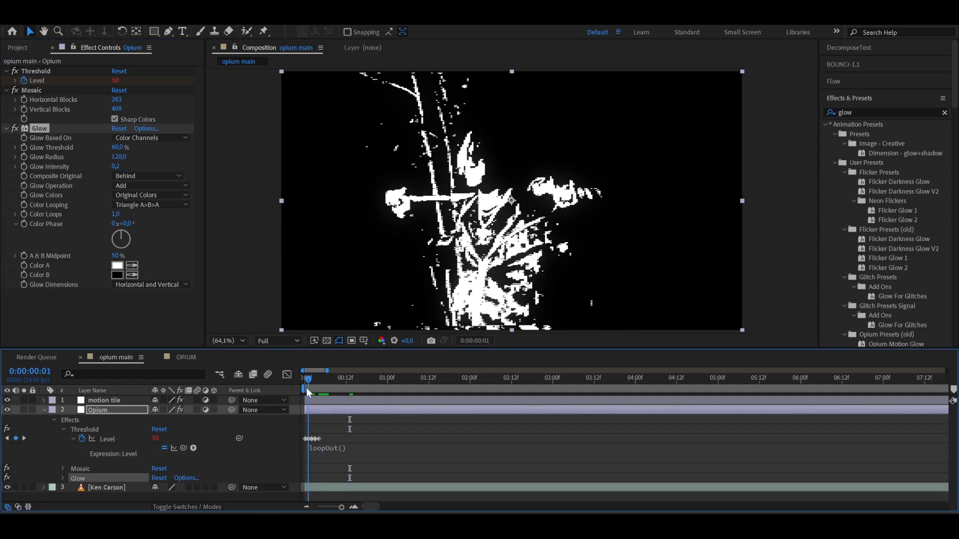
pyautogui.press('space')
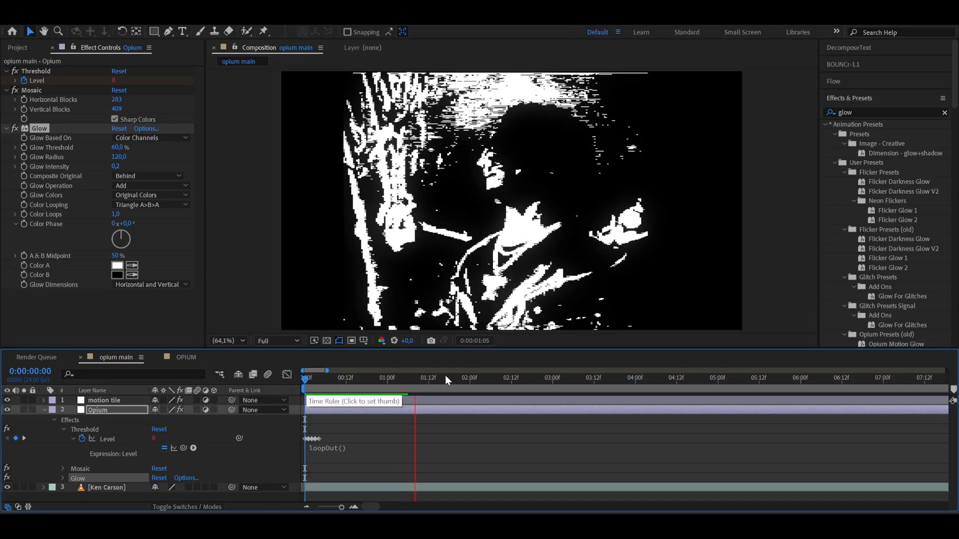
pyautogui.moveTo(420, 384); pyautogui.dragTo(407, 384)
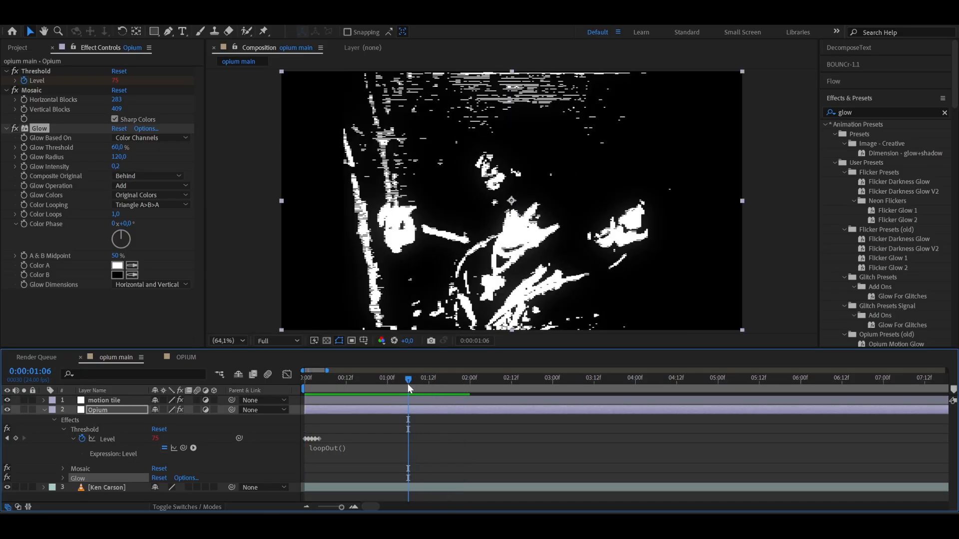
# Set the Glow intensity to 0.3 and check the result at the opening frames
pyautogui.moveTo(116, 167); pyautogui.dragTo(124, 169)
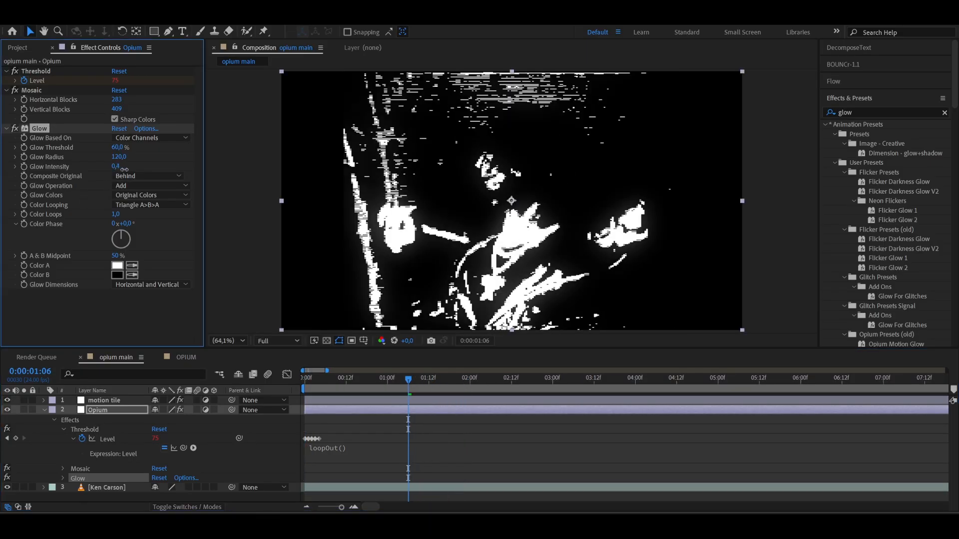
pyautogui.click(117, 167)
pyautogui.write('0,3')
pyautogui.press('Return')
pyautogui.click(318, 391)
pyautogui.click(308, 394)
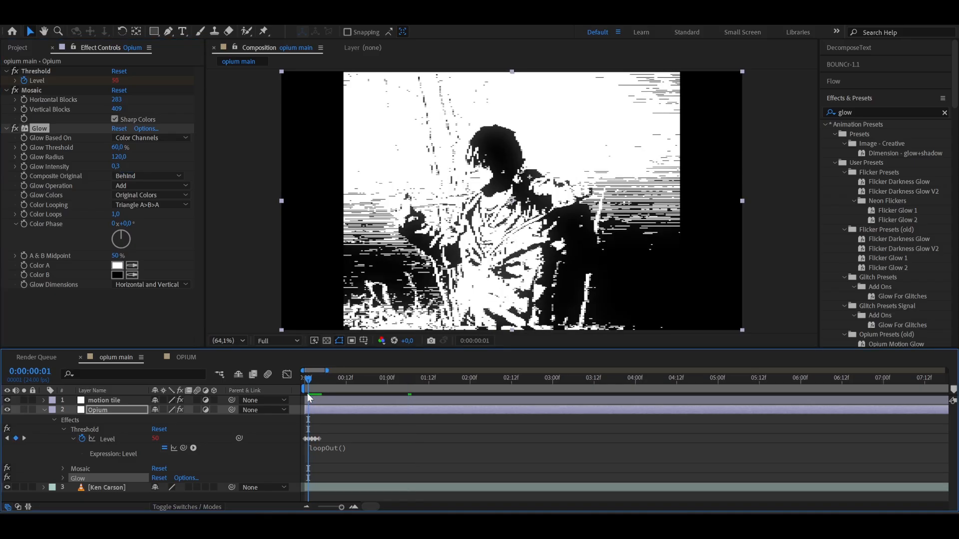
# Find the NTSC-rs effect and apply it to the Opium layer
pyautogui.moveTo(867, 110); pyautogui.dragTo(810, 115)
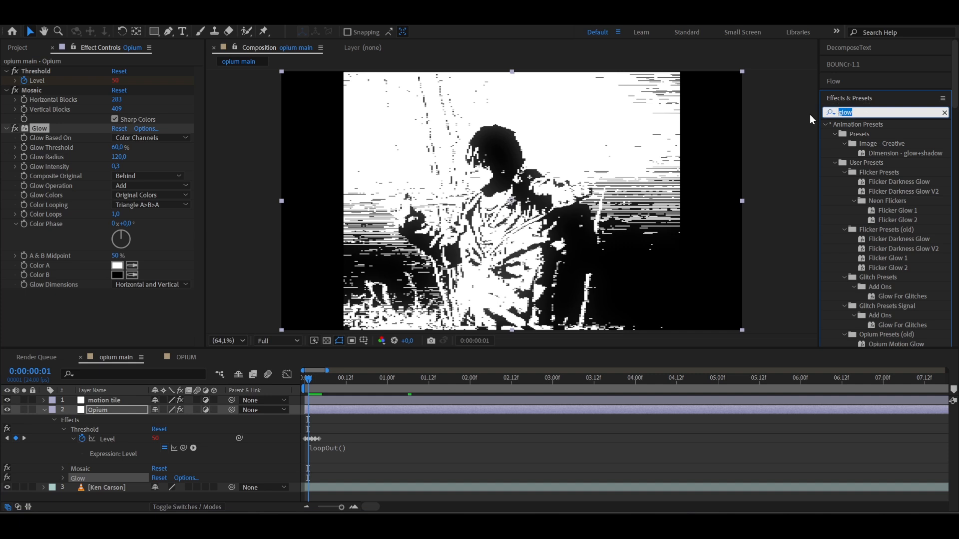
pyautogui.write('ntsc')
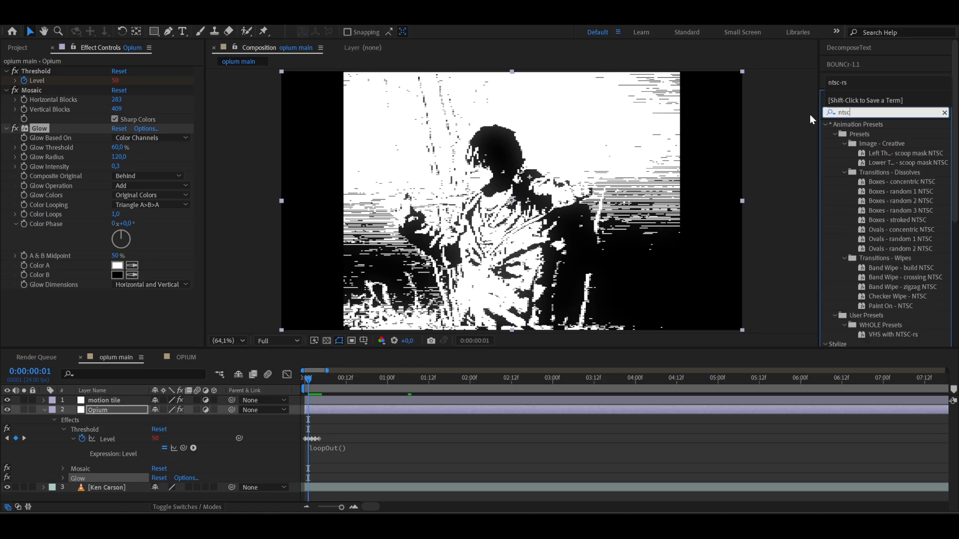
pyautogui.write('-rs')
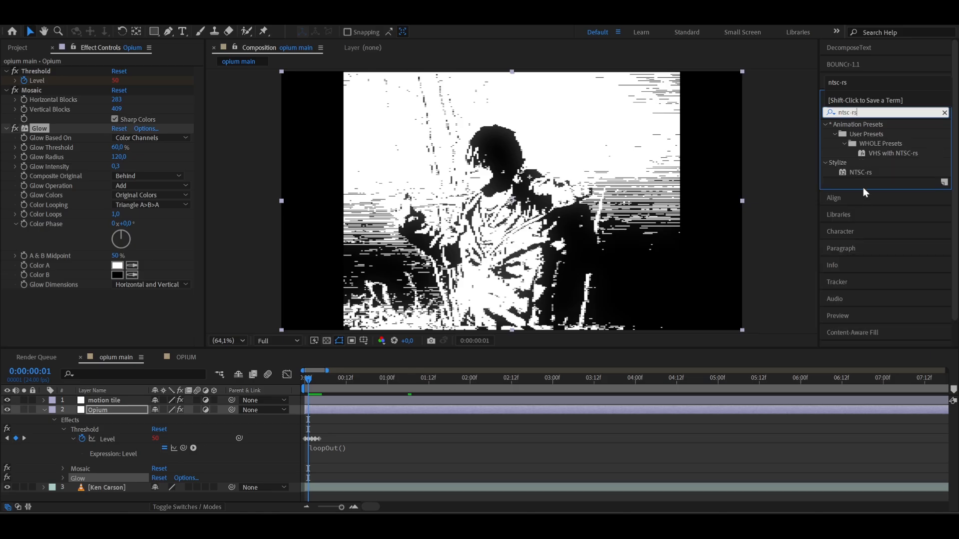
pyautogui.click(859, 172)
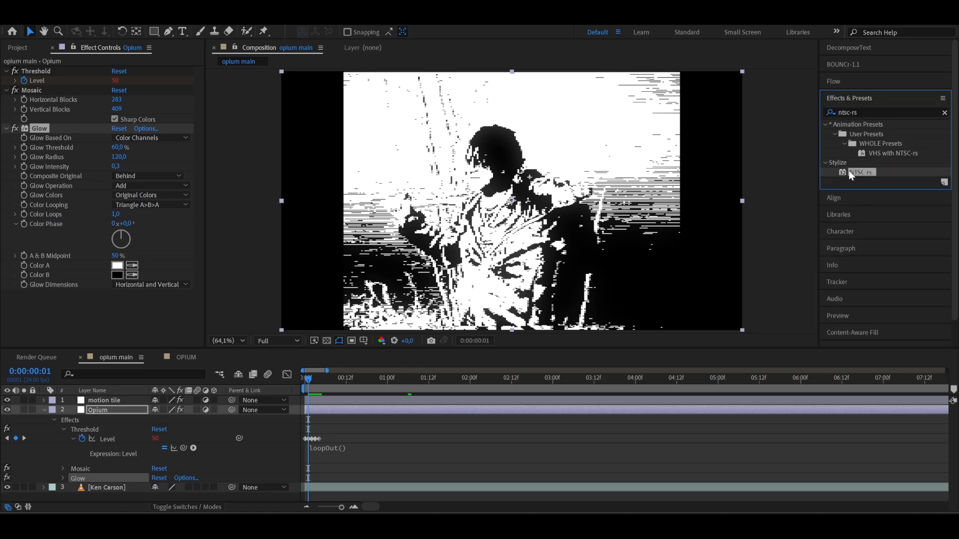
pyautogui.doubleClick(849, 172)
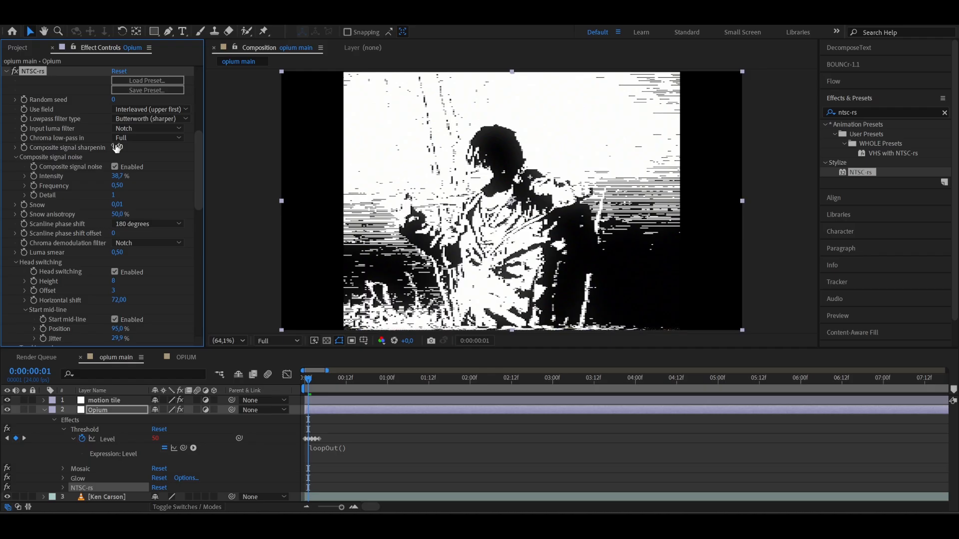
# Set the NTSC-rs composite signal sharpening to -1.00, reduce the snow, enable Scale with video size and preview the flicker
pyautogui.moveTo(117, 148); pyautogui.dragTo(2, 151)
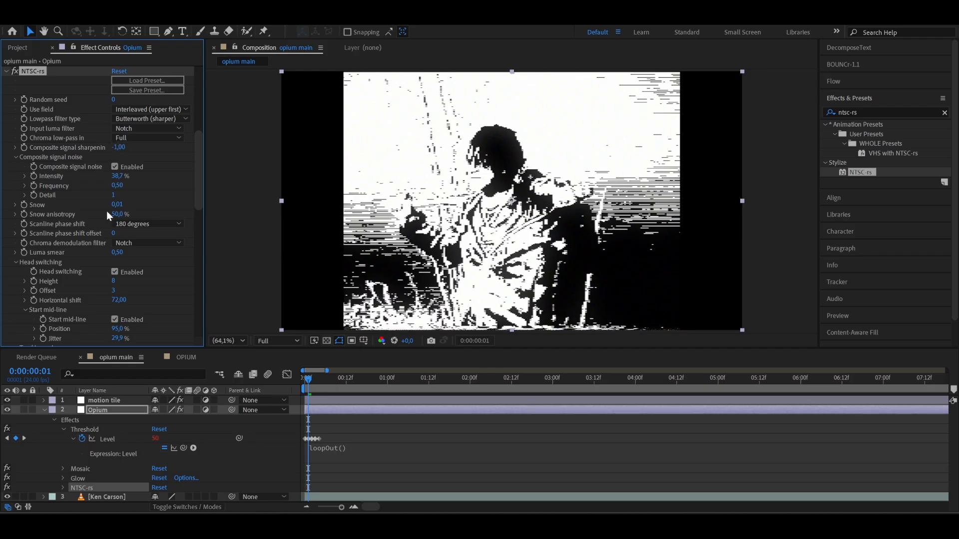
pyautogui.moveTo(116, 204); pyautogui.dragTo(88, 214)
pyautogui.moveTo(198, 164); pyautogui.dragTo(208, 290)
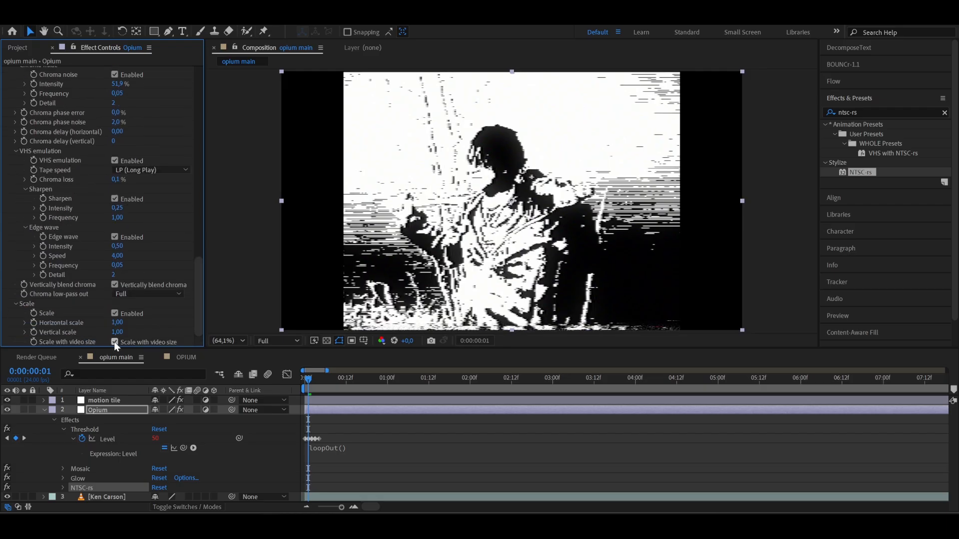
pyautogui.press('space')
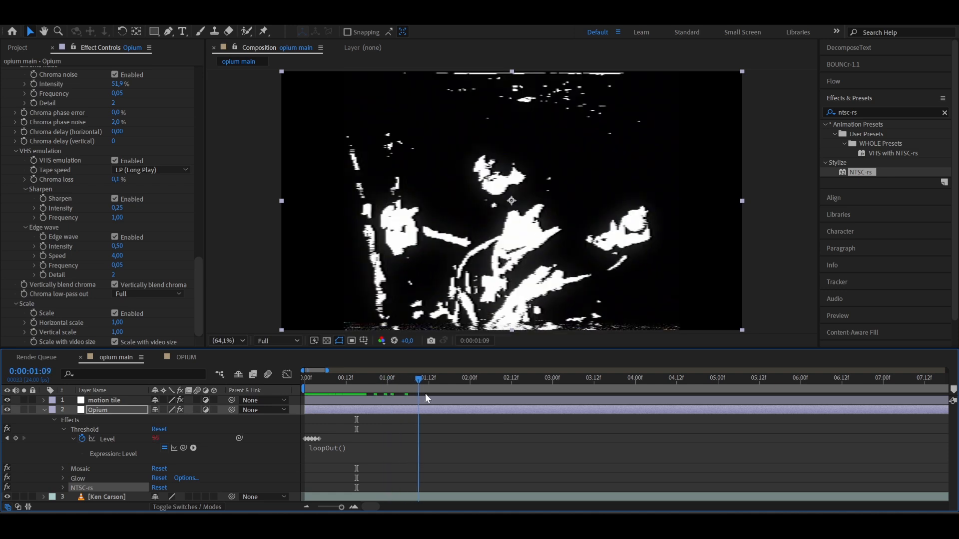
pyautogui.press('space')
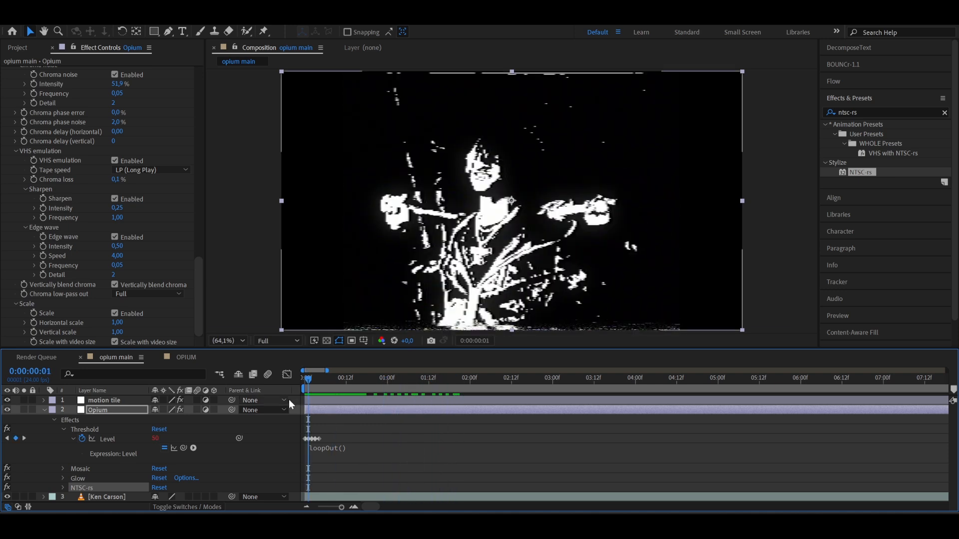
# Apply a Fast Box Blur to the Opium layer with a blur radius of 0.7
pyautogui.moveTo(866, 114); pyautogui.dragTo(818, 115)
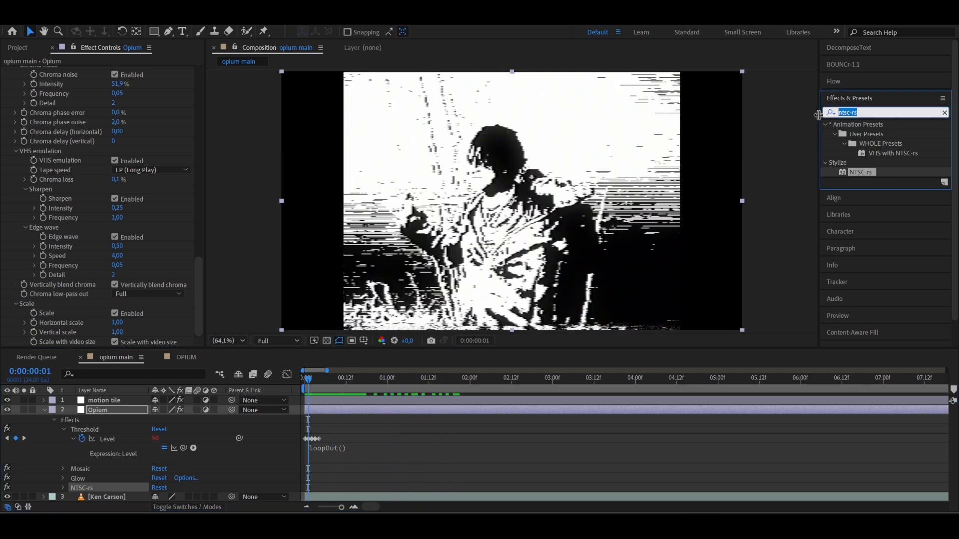
pyautogui.write('fast box')
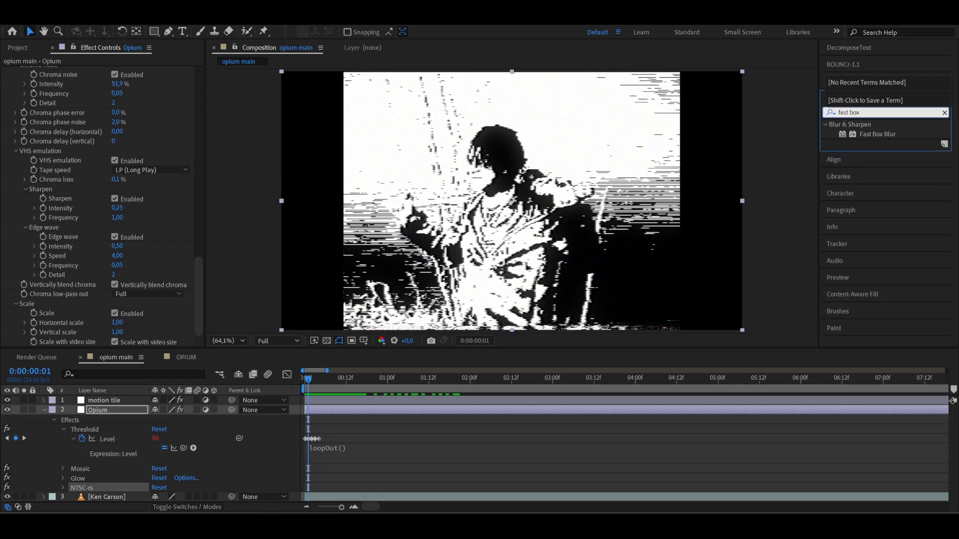
pyautogui.doubleClick(878, 134)
pyautogui.click(117, 314)
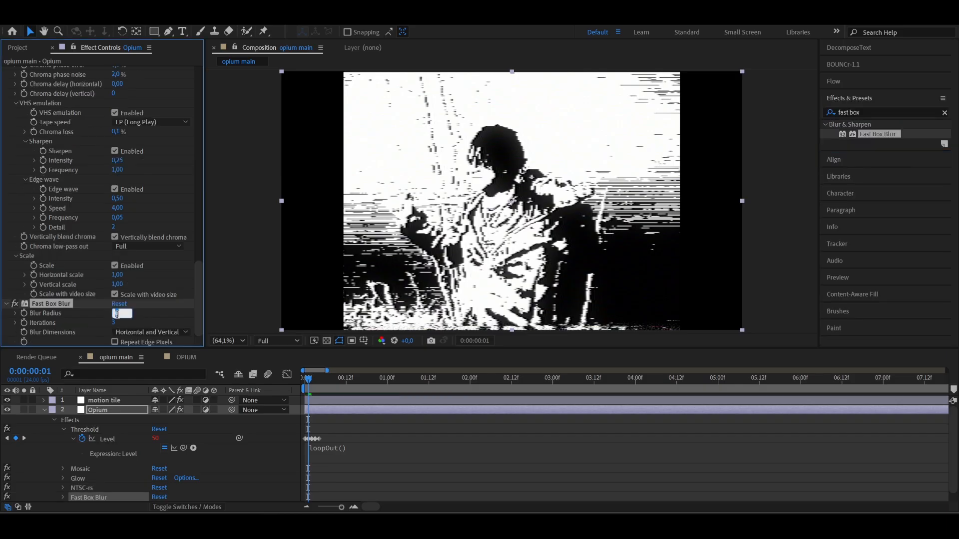
pyautogui.write('0.7')
pyautogui.press('Return')
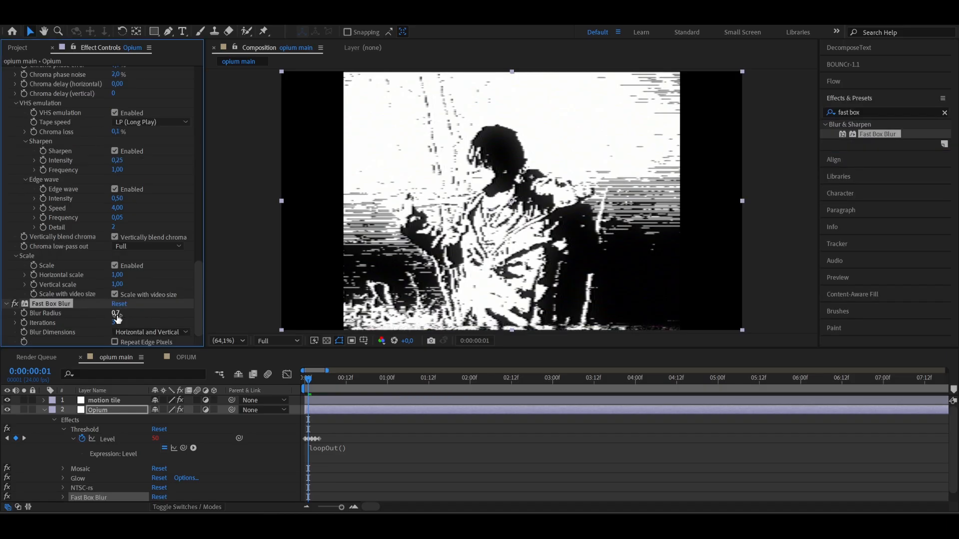
# Preview the blurred flicker from the start of the composition
pyautogui.press('space')
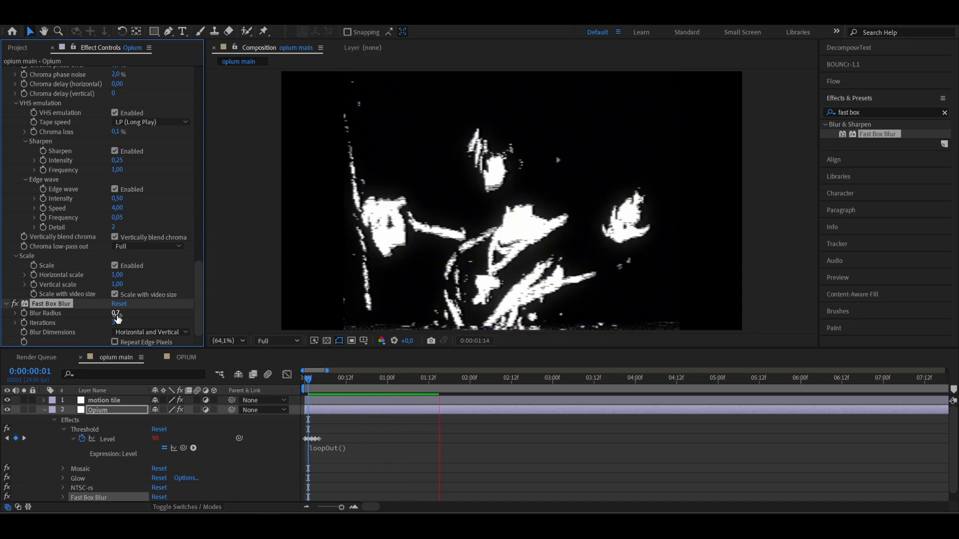
pyautogui.moveTo(484, 378); pyautogui.dragTo(266, 377)
pyautogui.press('space')
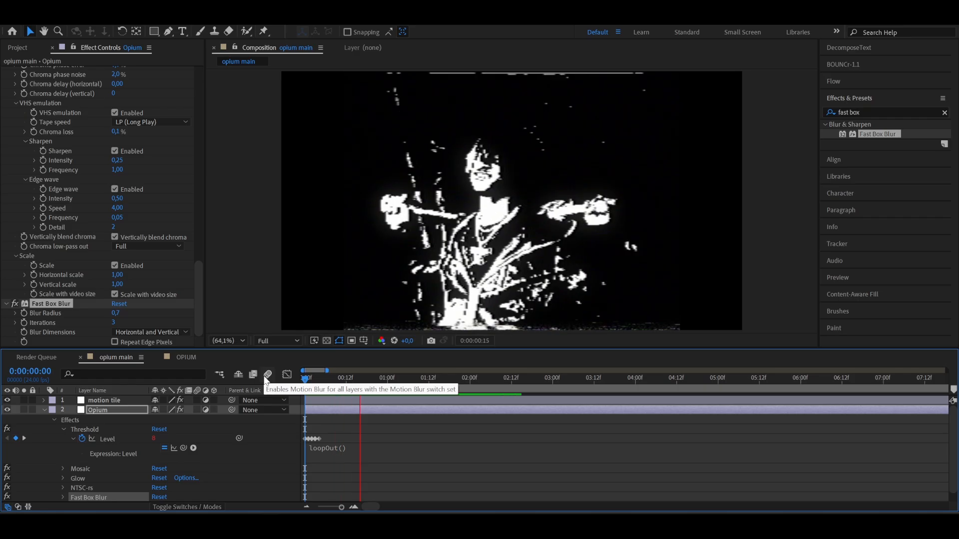
pyautogui.moveTo(450, 382); pyautogui.dragTo(341, 391)
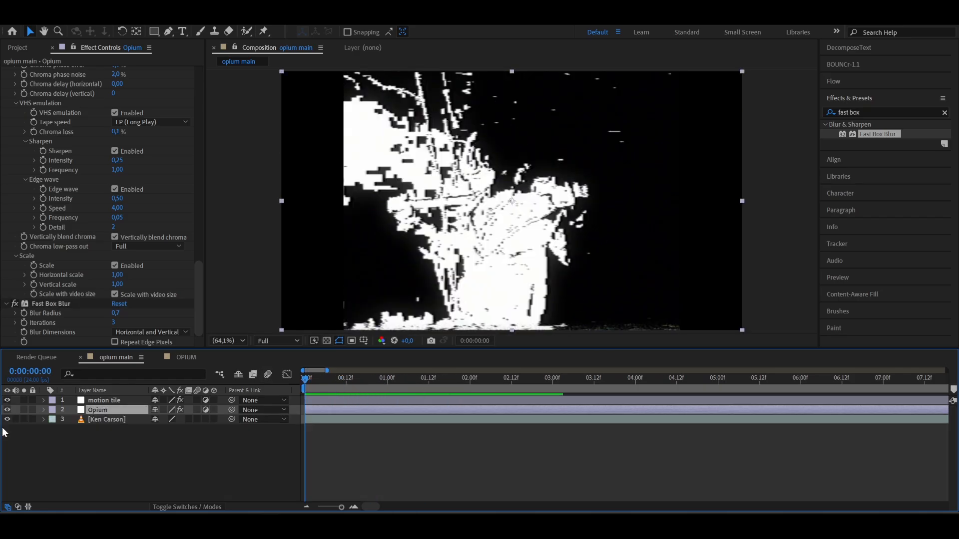
# Hide the Opium layer and add a new adjustment layer directly above it
pyautogui.click(7, 412)
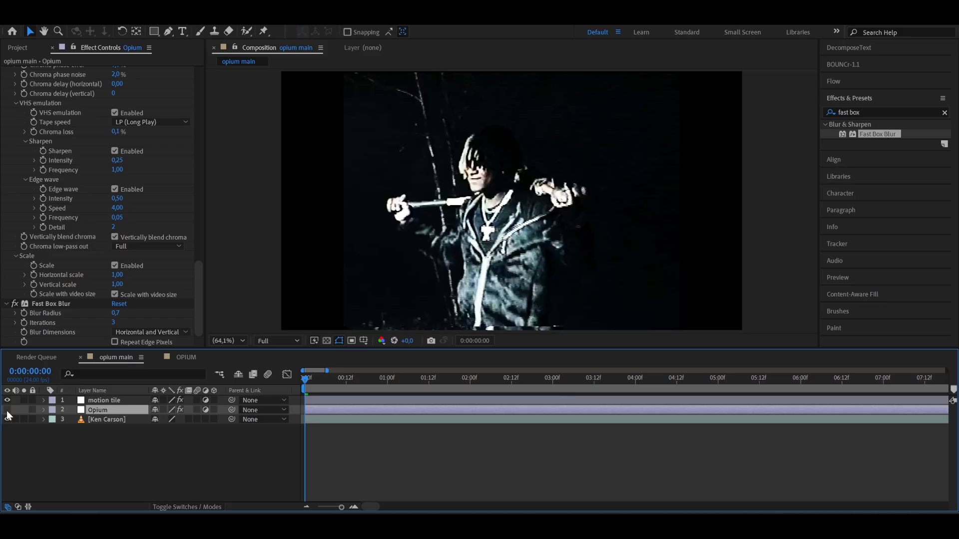
pyautogui.hotkey('ctrl', 'alt', 'y')
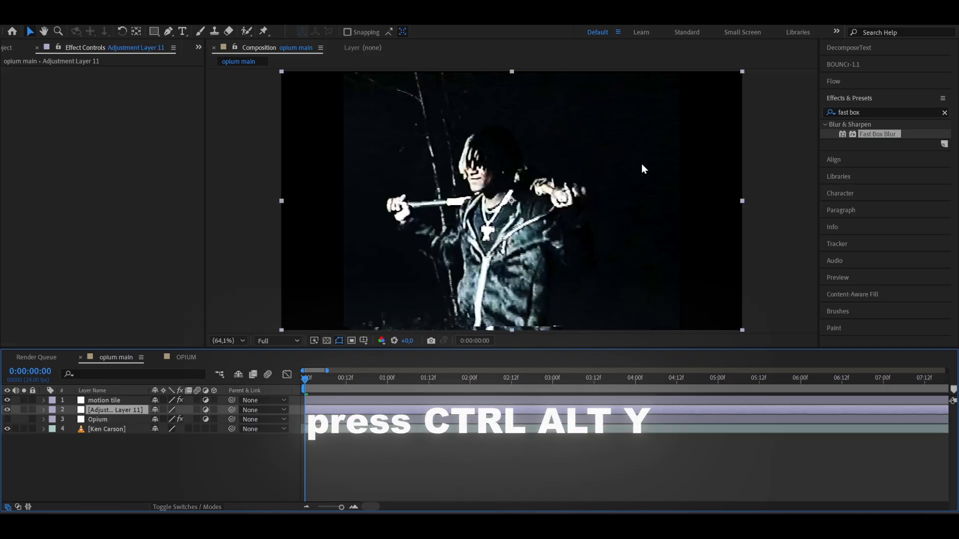
# Apply the Opium 4 V2 preset from the Opium Presets folder to the new adjustment layer and inspect the frame at 0:00:01:07
pyautogui.moveTo(873, 112); pyautogui.dragTo(817, 112)
pyautogui.press('BackSpace')
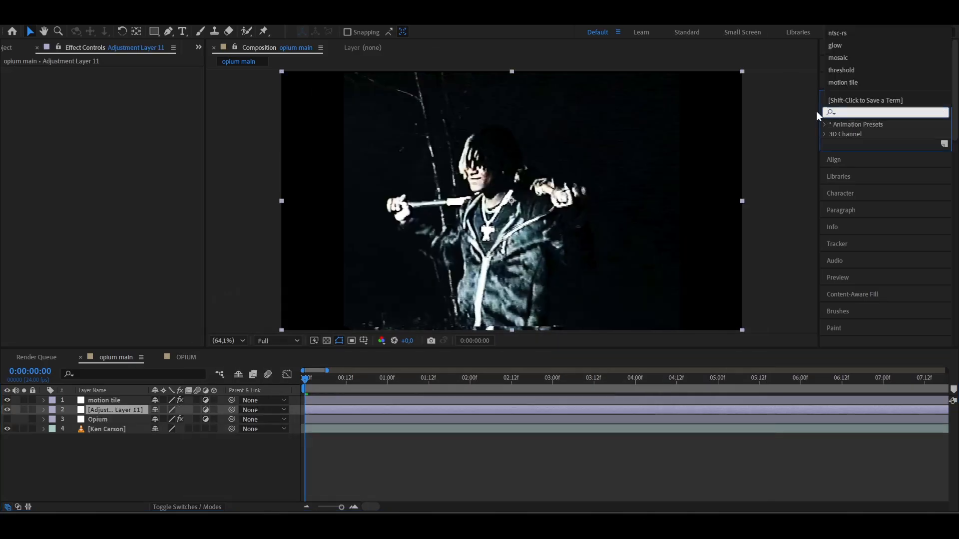
pyautogui.click(825, 128)
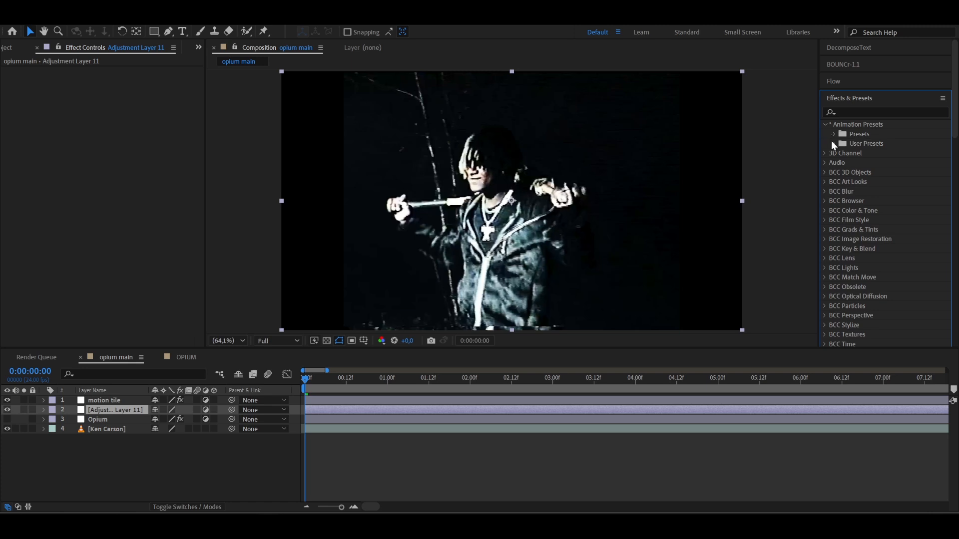
pyautogui.click(833, 143)
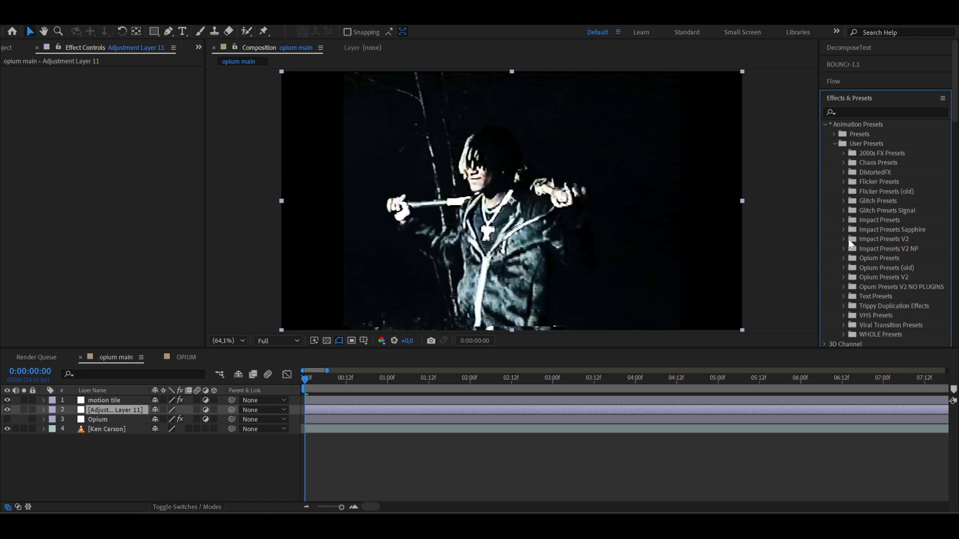
pyautogui.click(843, 258)
pyautogui.scroll(-5, 949, 106)
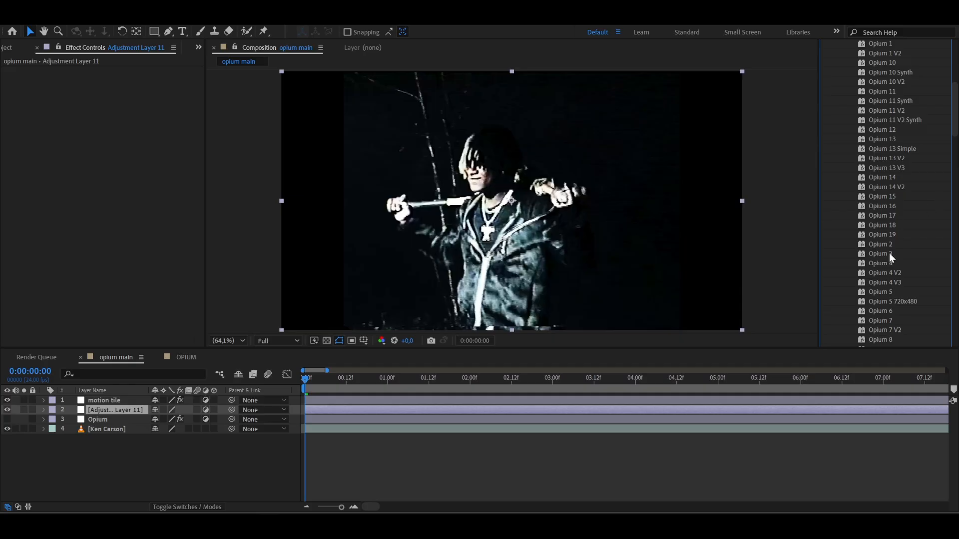
pyautogui.click(870, 275)
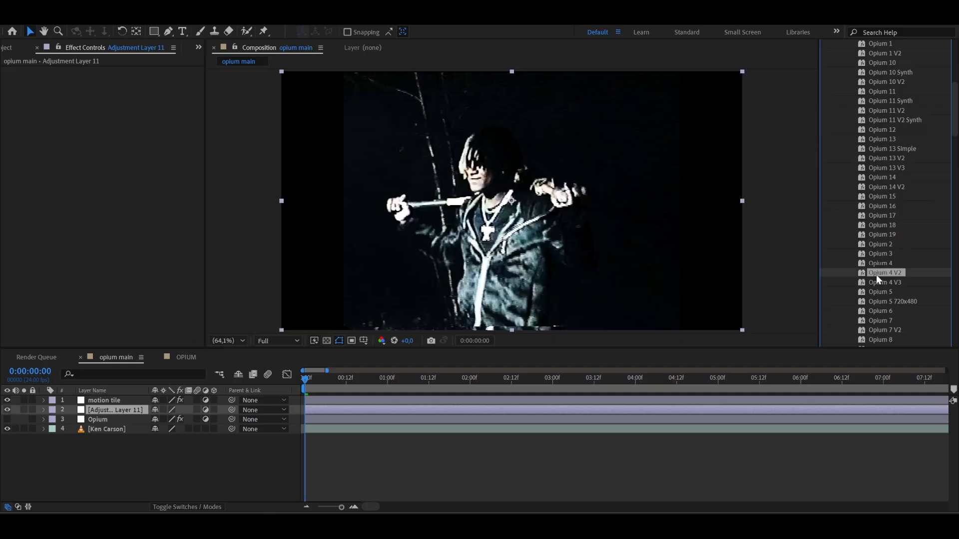
pyautogui.moveTo(887, 272); pyautogui.dragTo(452, 410)
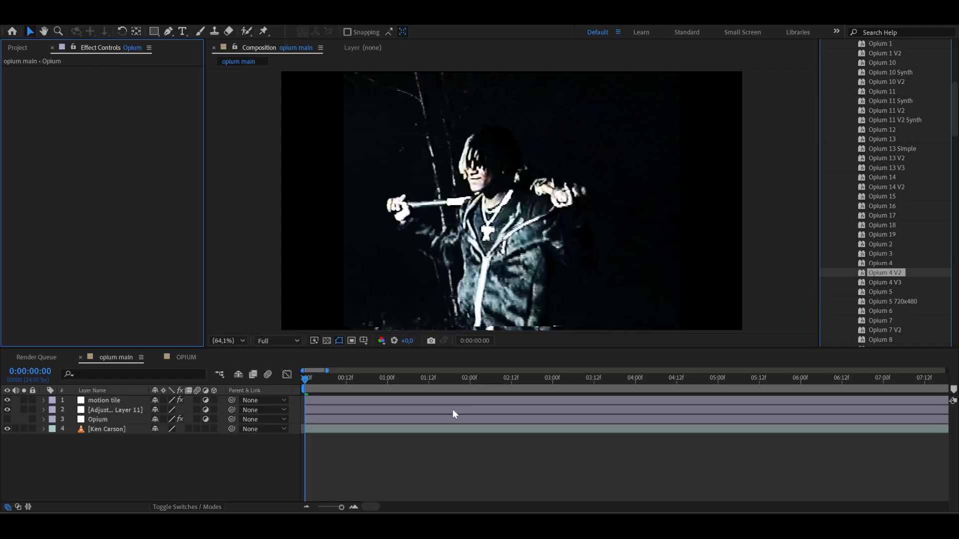
pyautogui.moveTo(349, 379); pyautogui.dragTo(409, 379)
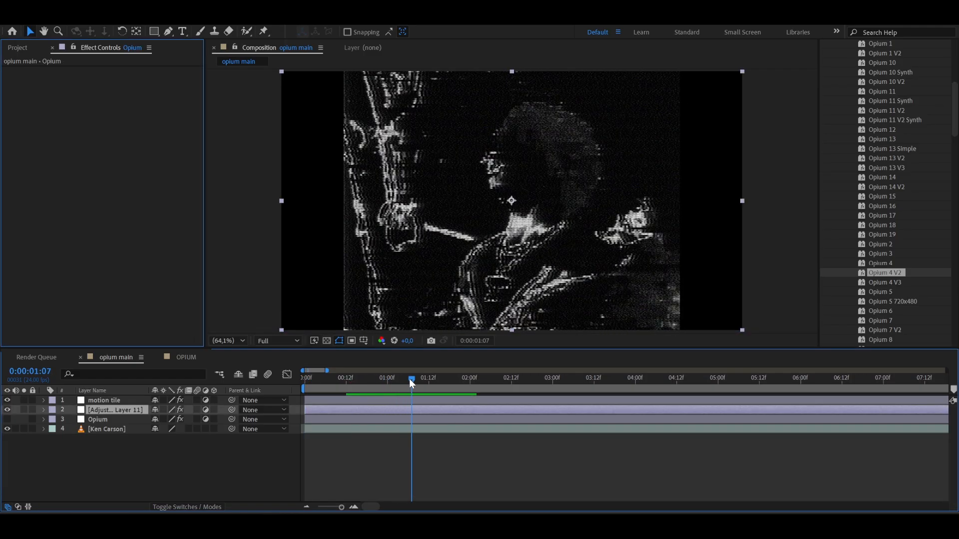
# Add an adjustment layer directly above the Ken Carson footage, apply Invert to it and check several frames
pyautogui.click(104, 430)
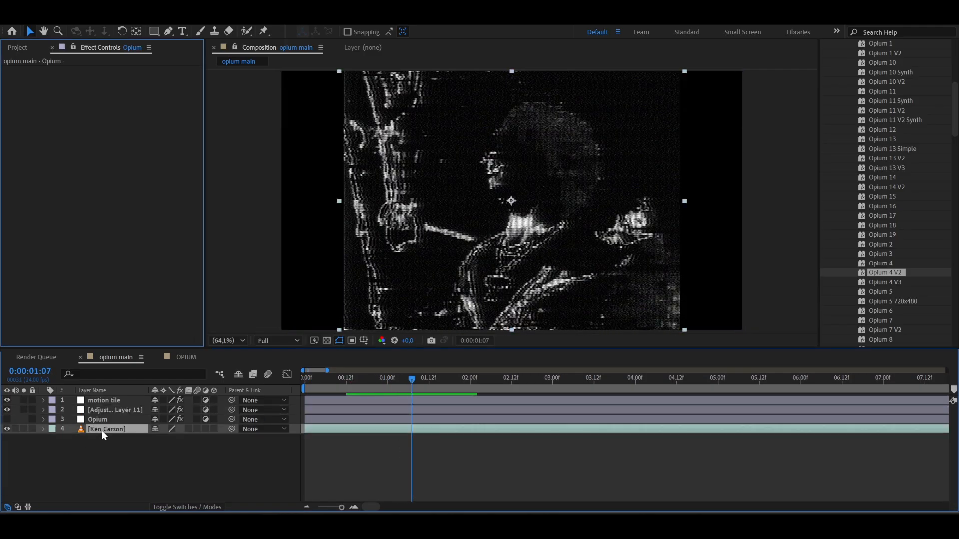
pyautogui.hotkey('ctrl', 'alt', 'y')
pyautogui.hotkey('ctrl', 'space')
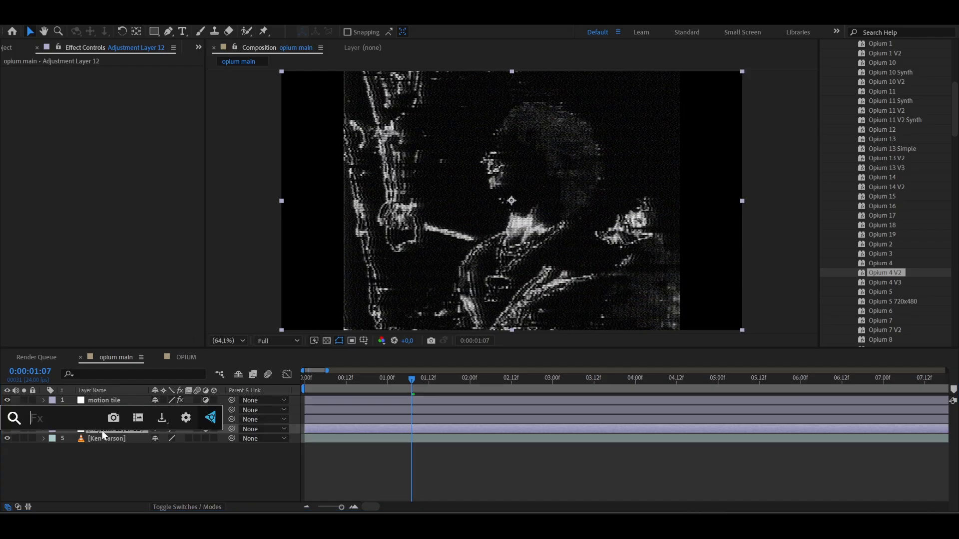
pyautogui.write('inve')
pyautogui.click(58, 401)
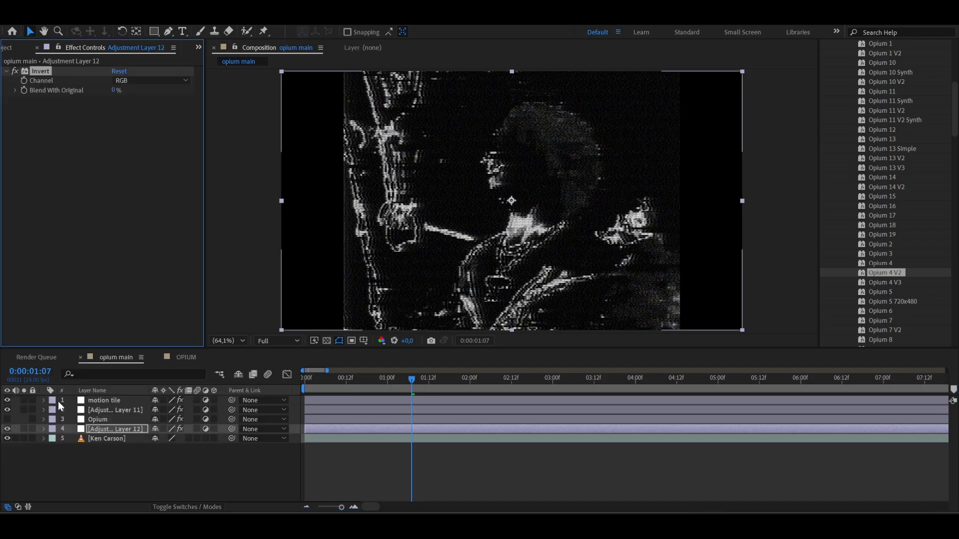
pyautogui.moveTo(449, 378); pyautogui.dragTo(501, 381)
pyautogui.moveTo(437, 380); pyautogui.dragTo(334, 391)
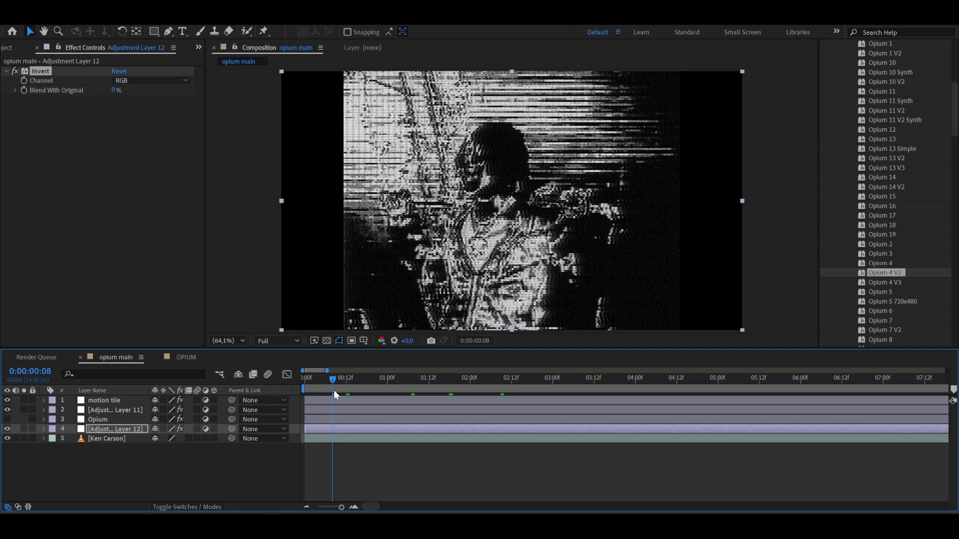
# Add a Curves effect to the inverted adjustment layer, pull the RGB midtones down and preview the result
pyautogui.hotkey('ctrl', 'space')
pyautogui.write('curv')
pyautogui.press('Return')
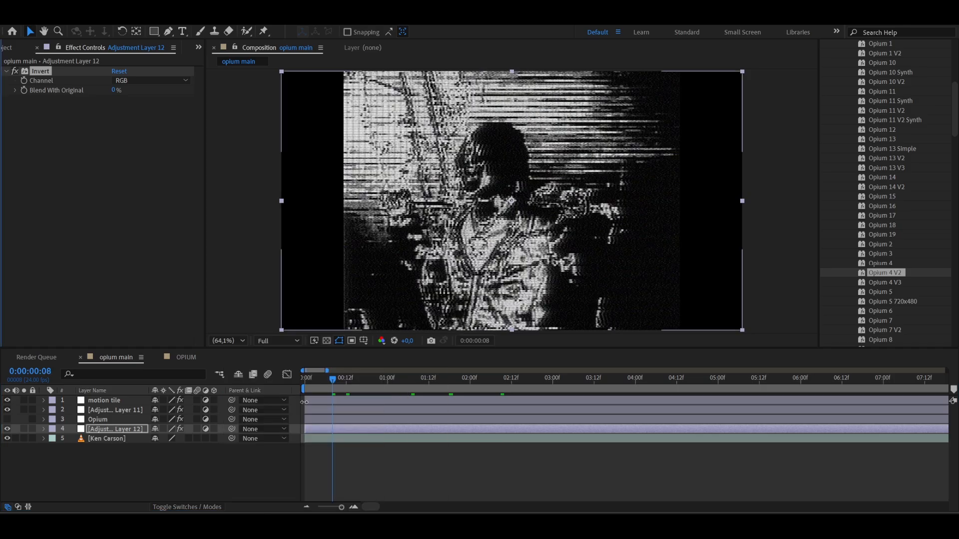
pyautogui.moveTo(95, 226); pyautogui.dragTo(109, 247)
pyautogui.press('space')
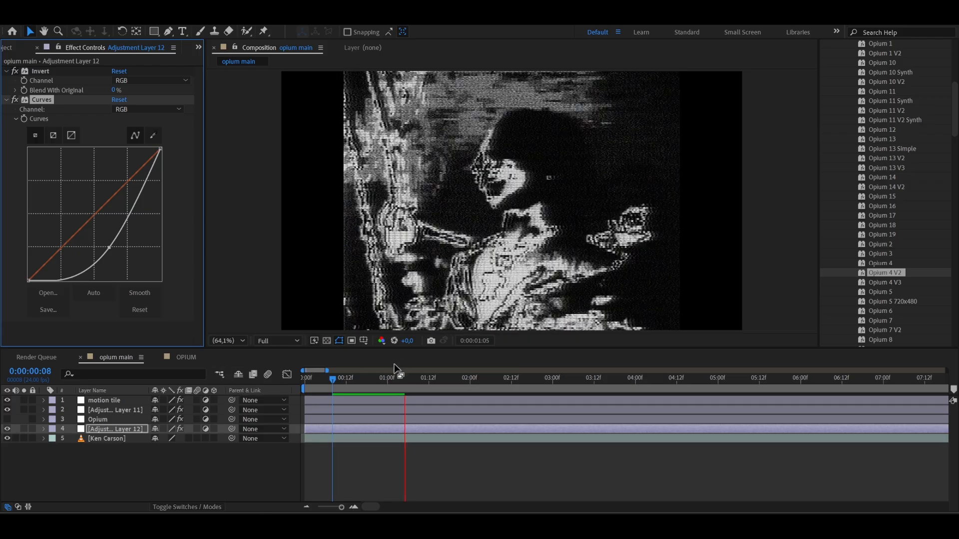
pyautogui.moveTo(401, 377); pyautogui.dragTo(360, 379)
pyautogui.press('space')
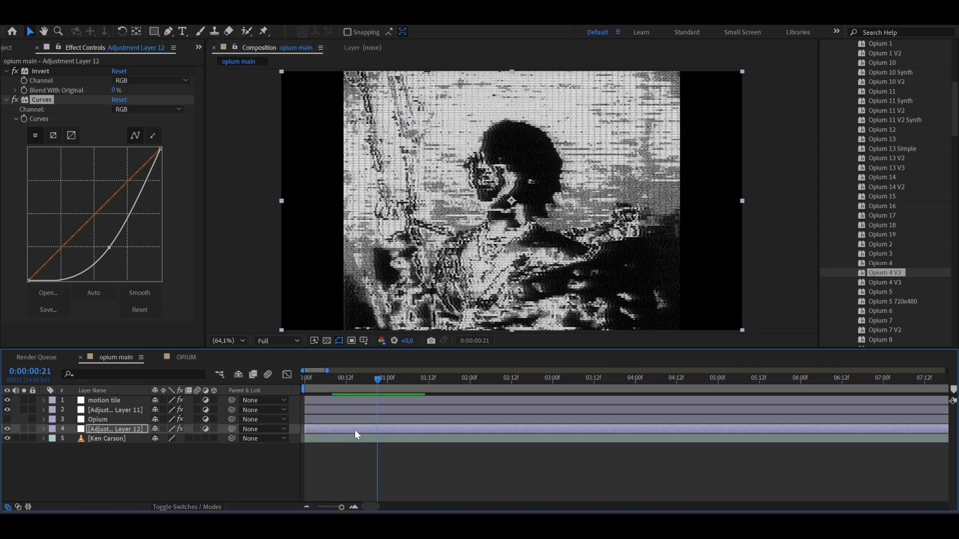
# Delete the Invert and Curves adjustment layer and clear the preset's effects from the remaining unnamed adjustment layer
pyautogui.click(355, 430)
pyautogui.press('Delete')
pyautogui.click(122, 410)
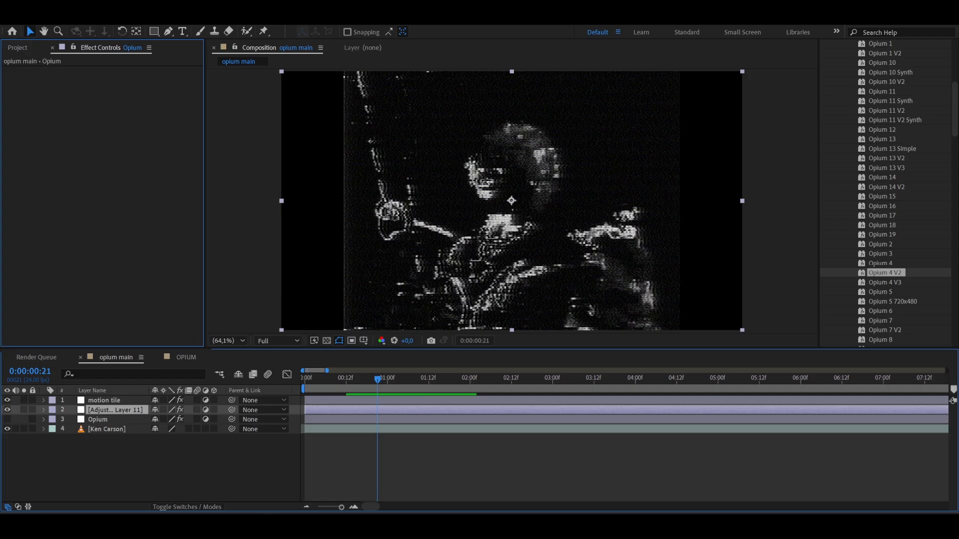
pyautogui.press('Delete')
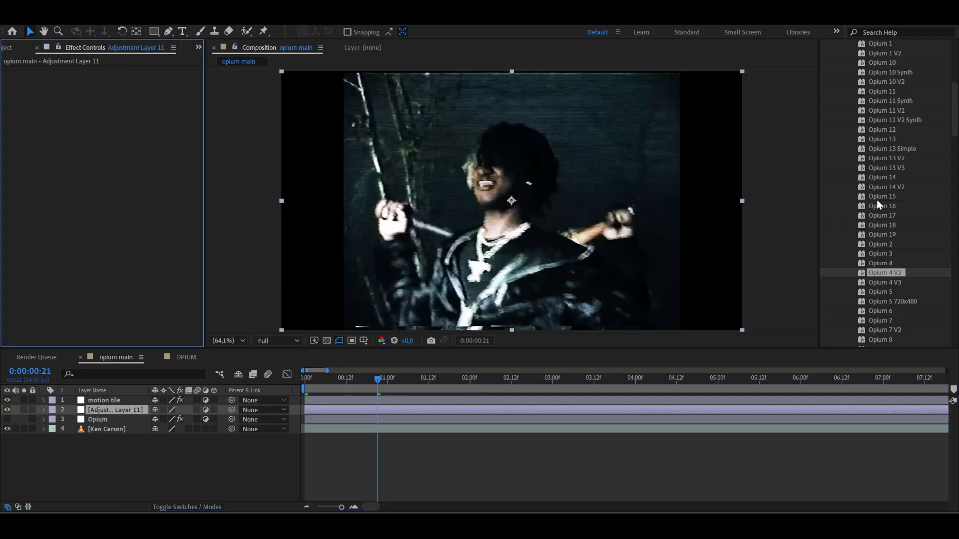
# Find the Opium 14 V2 preset in the Opium Presets folder and try it on the unnamed adjustment layer
pyautogui.scroll(-2, 952, 133)
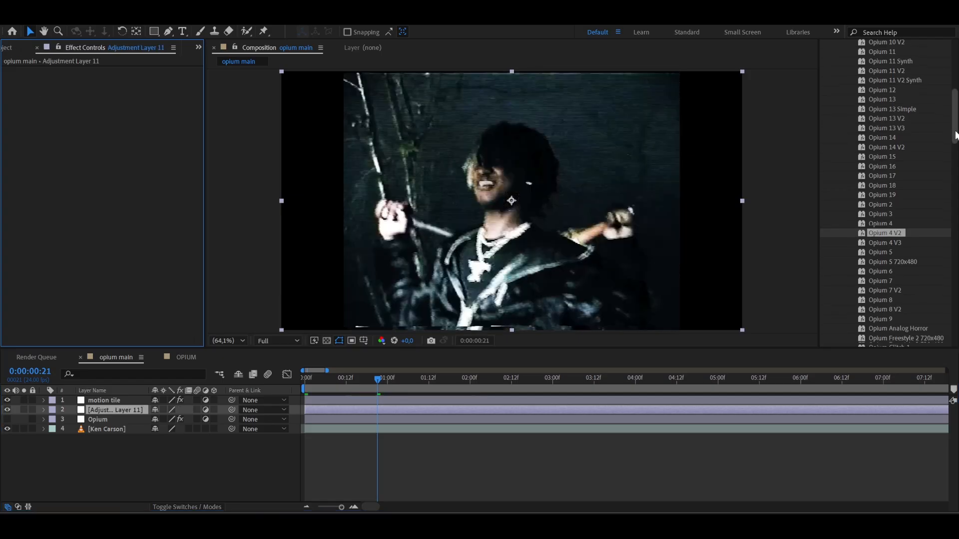
pyautogui.scroll(-3, 951, 135)
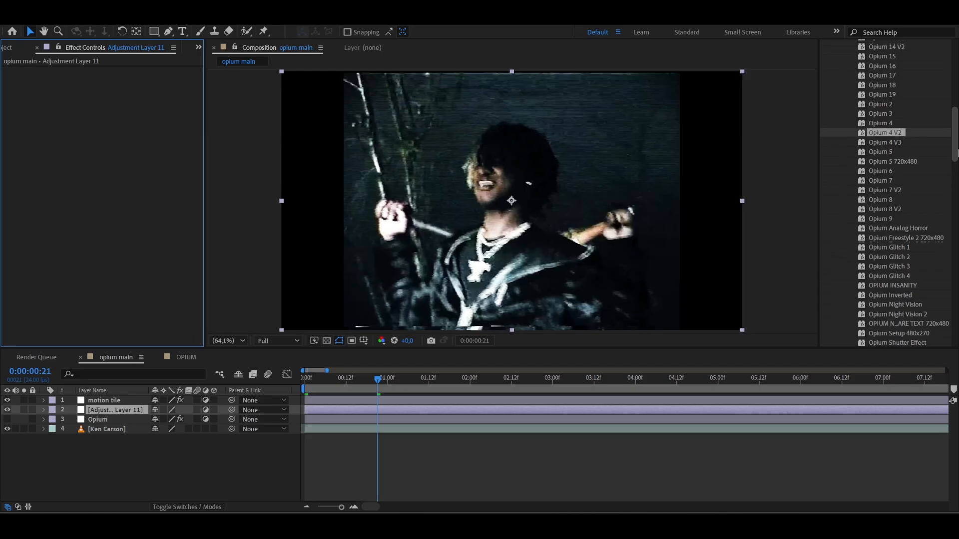
pyautogui.scroll(-1, 958, 147)
pyautogui.click(882, 79)
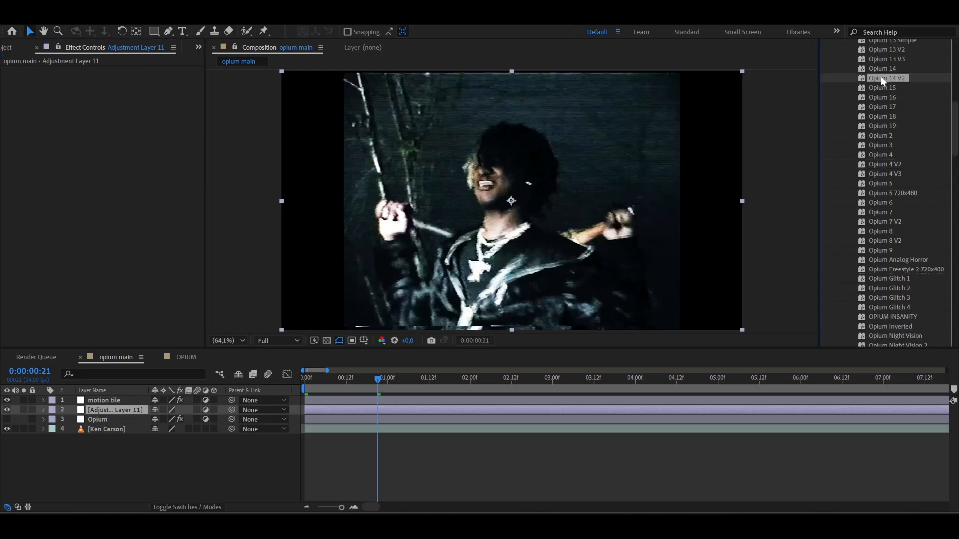
pyautogui.moveTo(890, 77); pyautogui.dragTo(518, 412)
# Play back the footage from the first frame to examine the look of the Opium 14 V2 preset
pyautogui.moveTo(361, 383); pyautogui.dragTo(247, 391)
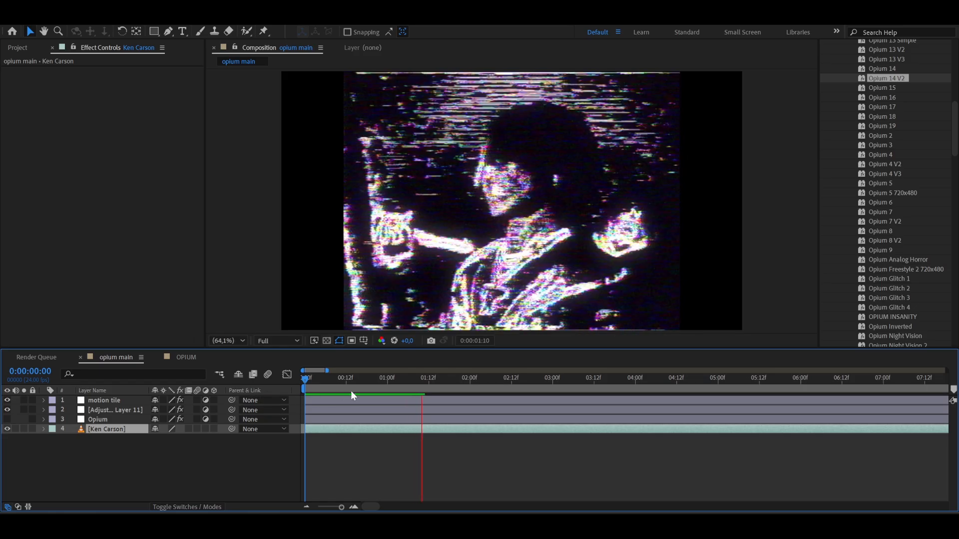
pyautogui.moveTo(406, 385); pyautogui.dragTo(311, 391)
pyautogui.press('Home')
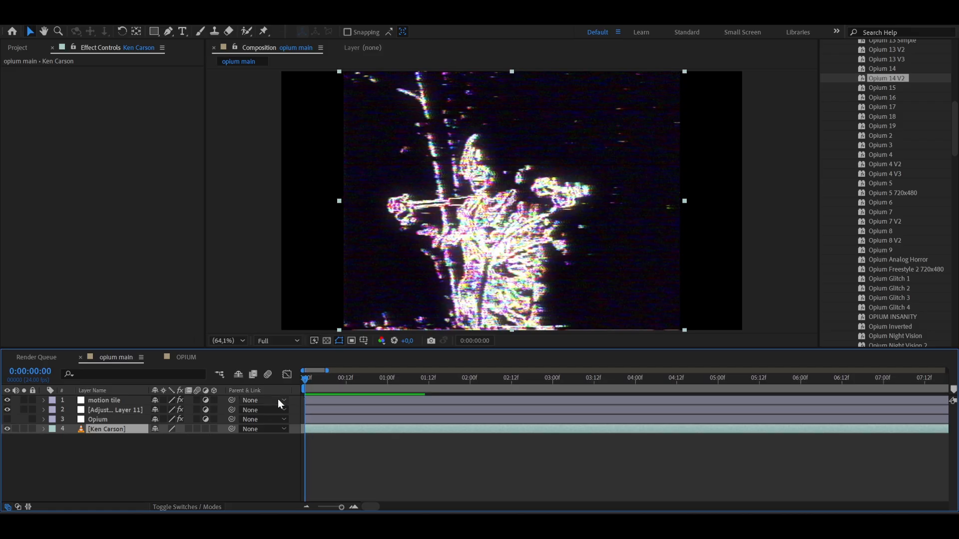
pyautogui.press('space')
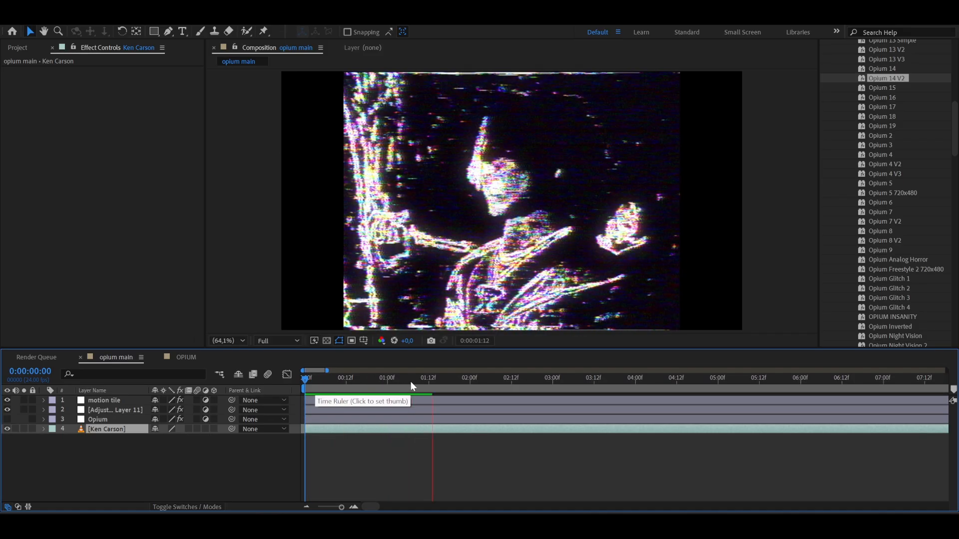
pyautogui.moveTo(411, 381); pyautogui.dragTo(338, 385)
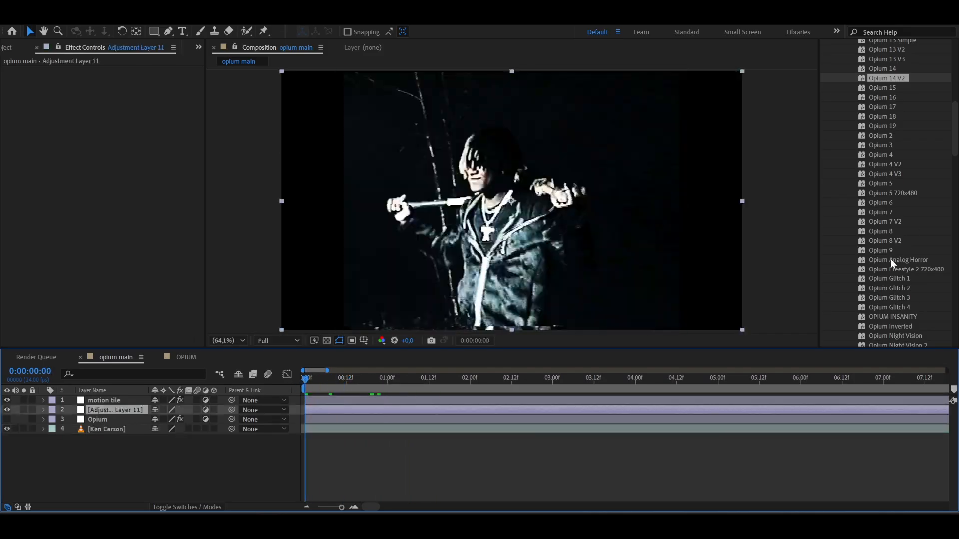
# Try the Opium Analog Horror preset on the emptied adjustment layer, preview it from the first frame and undo it
pyautogui.click(890, 259)
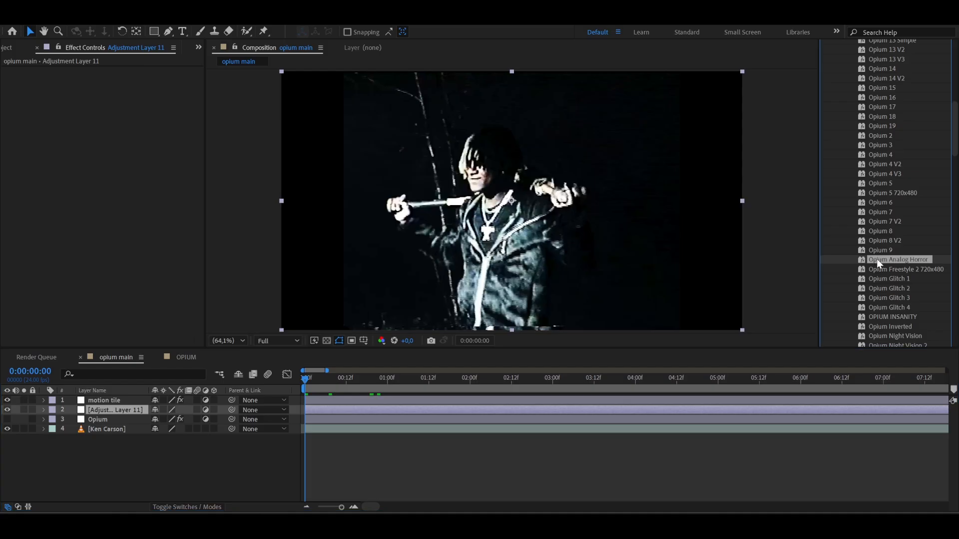
pyautogui.doubleClick(877, 259)
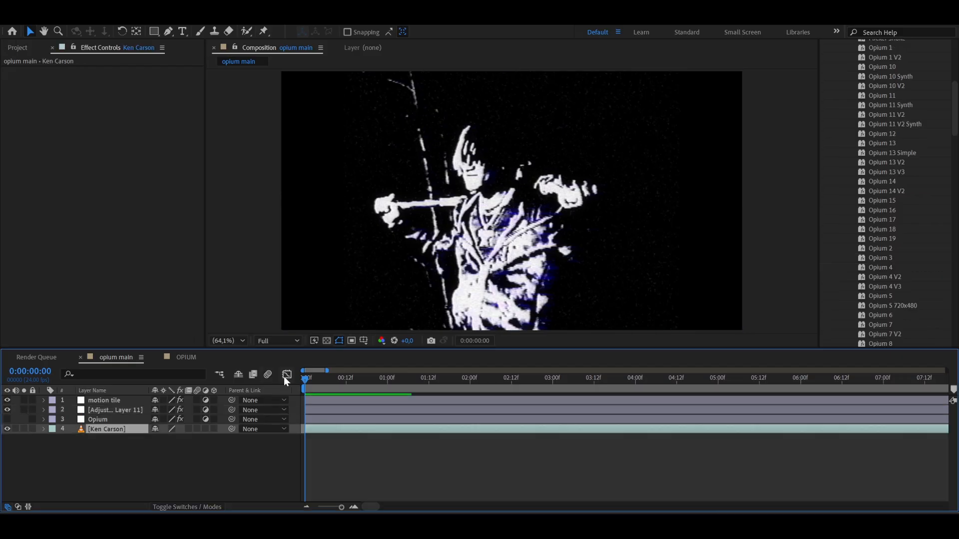
pyautogui.press('space')
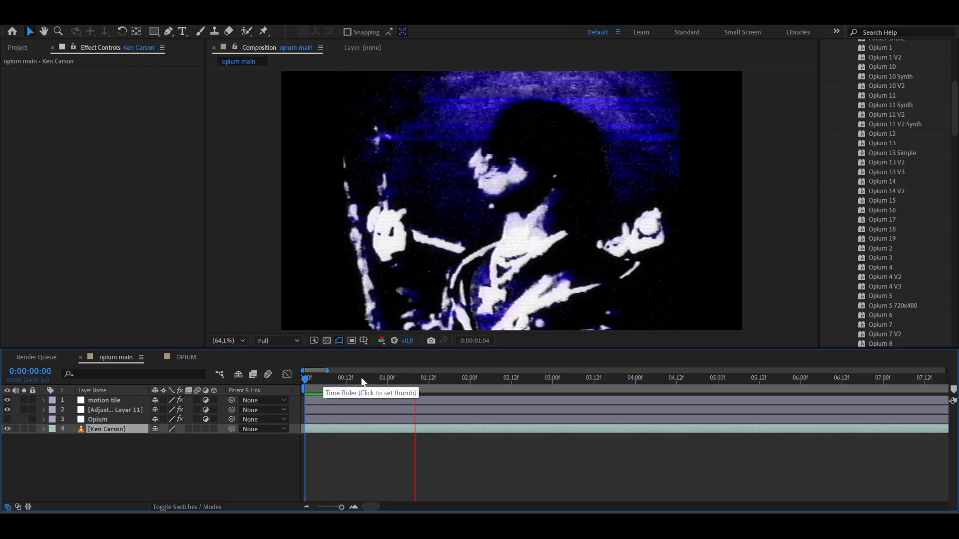
pyautogui.hotkey('ctrl', 'z')
# Apply the Opium 7 preset to the unnamed adjustment layer, preview it and end the work area shortly after one second
pyautogui.moveTo(890, 327); pyautogui.dragTo(339, 430)
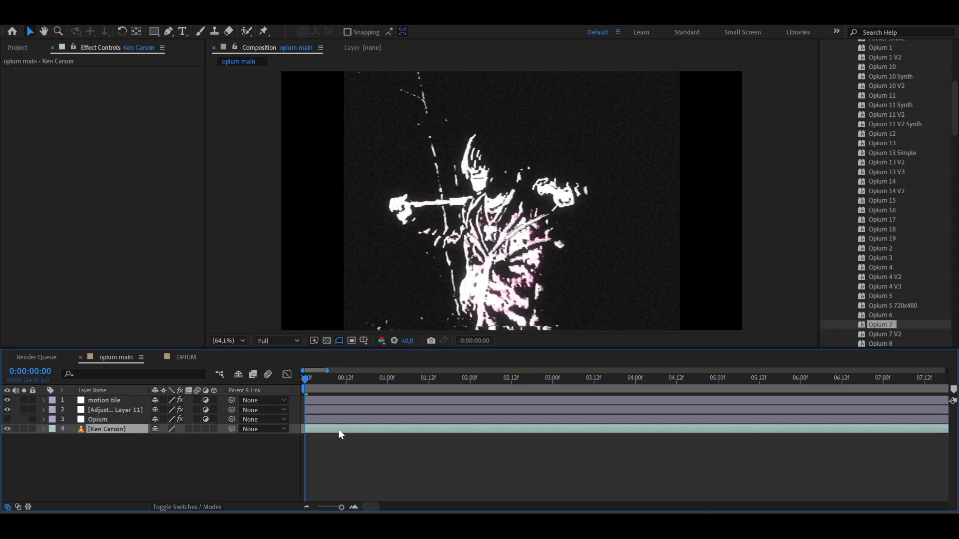
pyautogui.press('space')
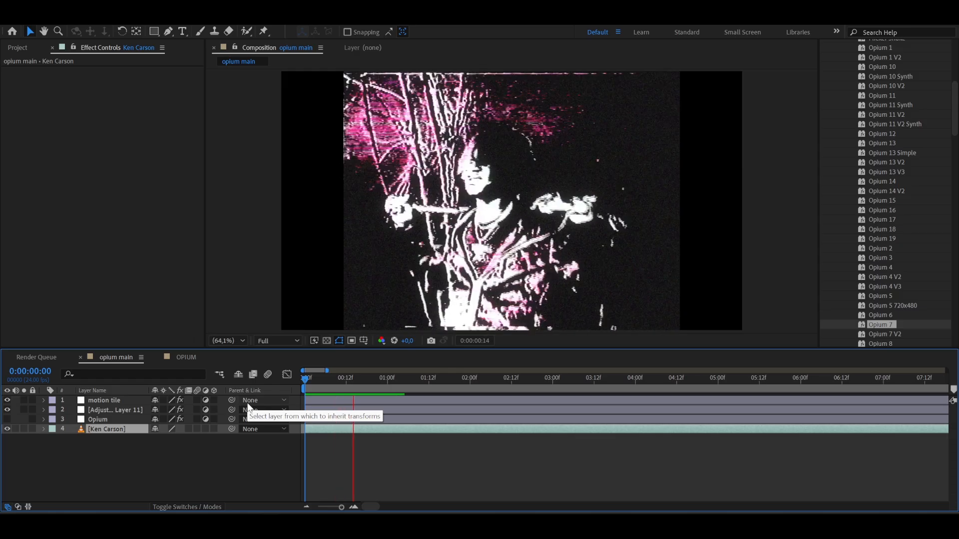
pyautogui.press('n')
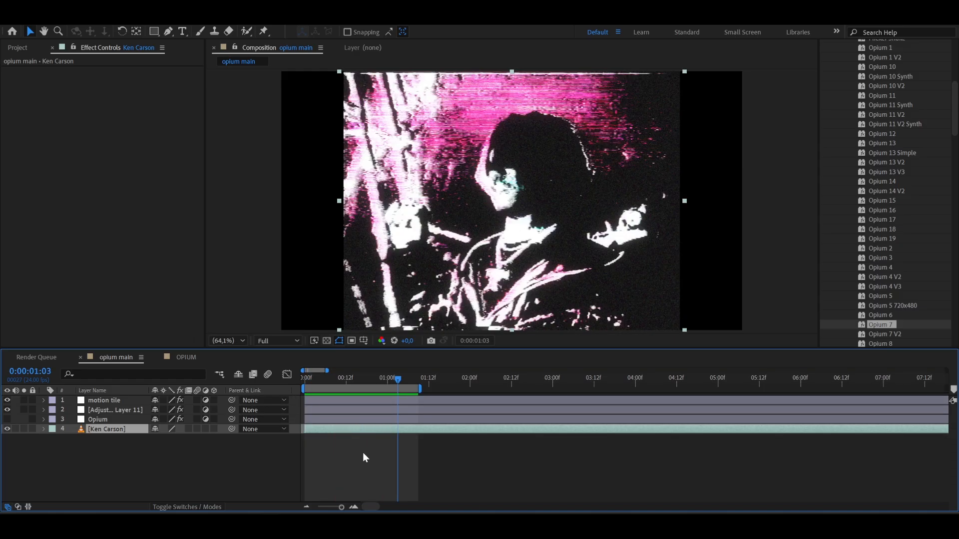